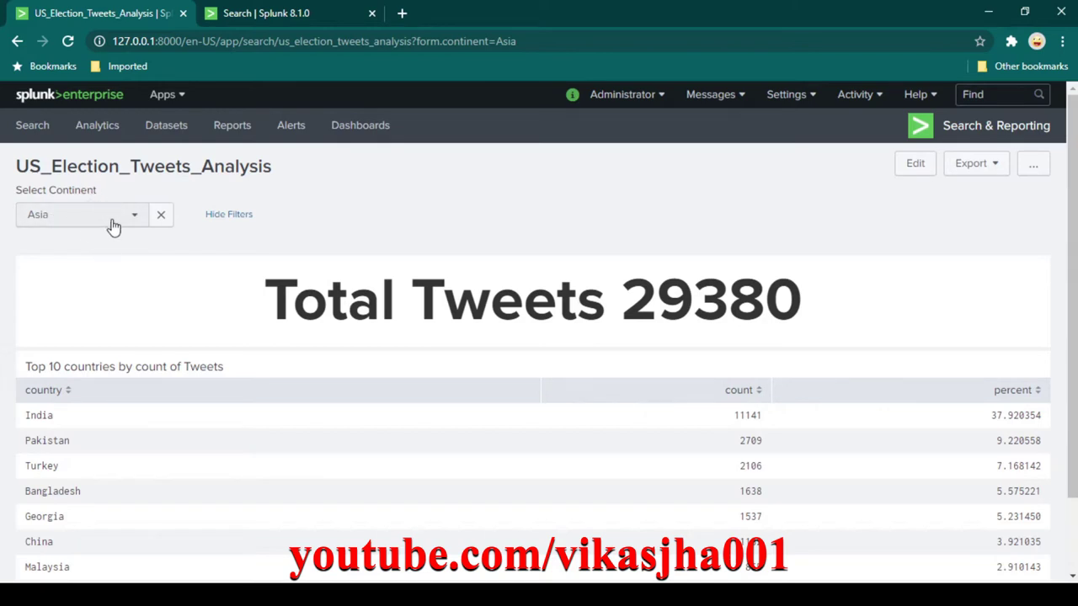
Look through the continent choices offered by the dashboard's Select Continent filter.
left_click(109, 222)
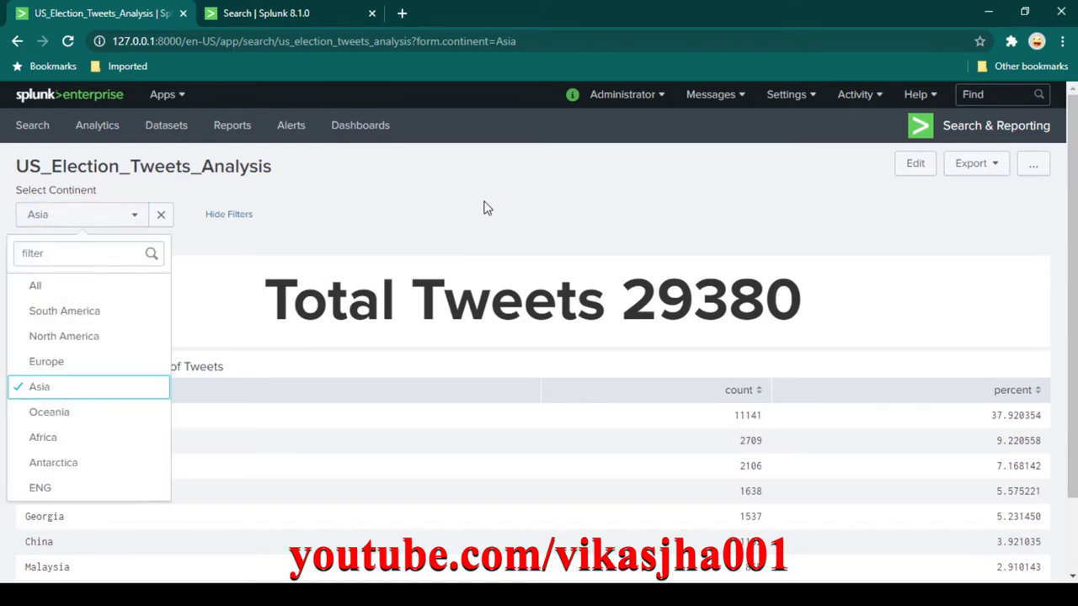
left_click(455, 208)
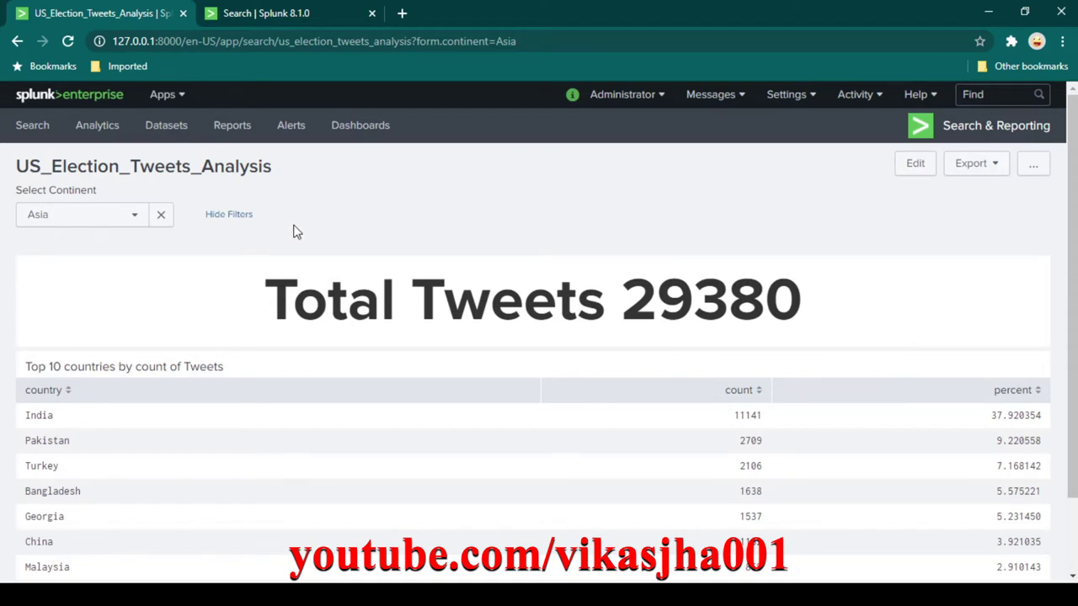
left_click(80, 223)
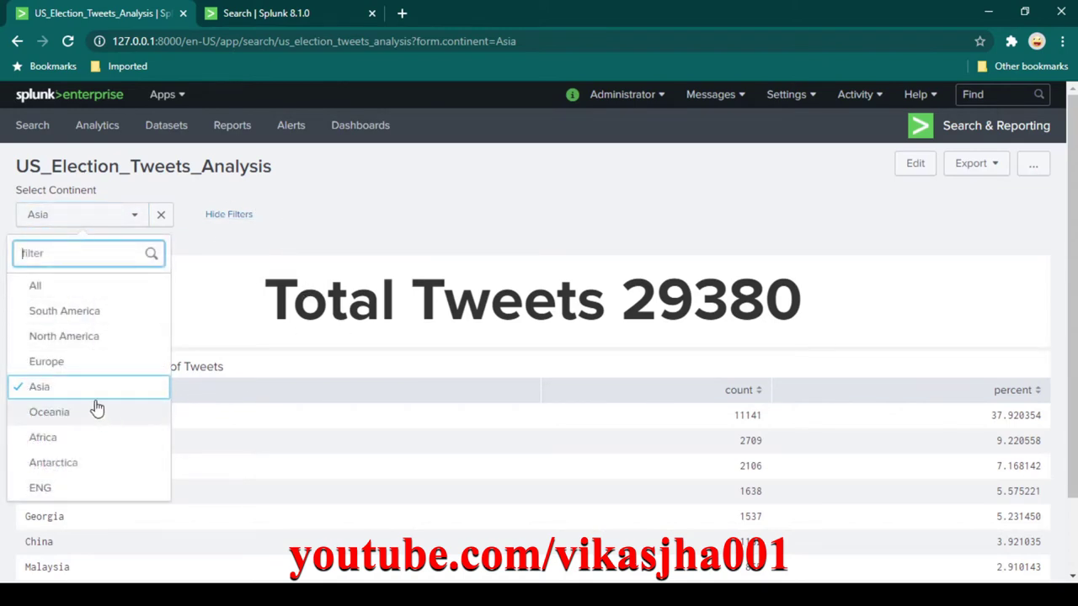
left_click(412, 173)
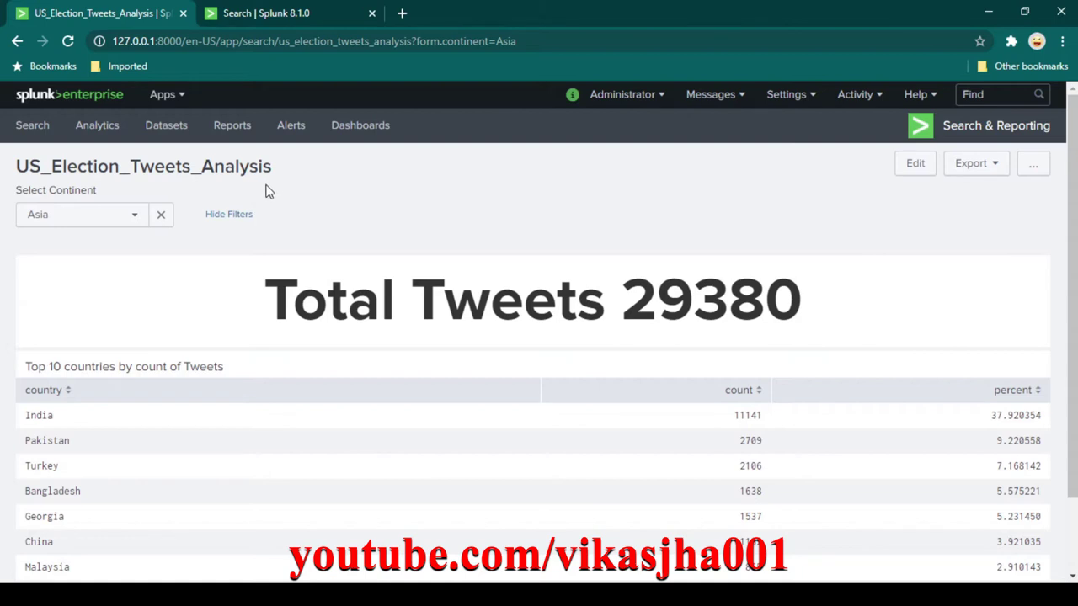
Examine the country search in the other browser tab, including its results and its continent condition.
left_click(310, 16)
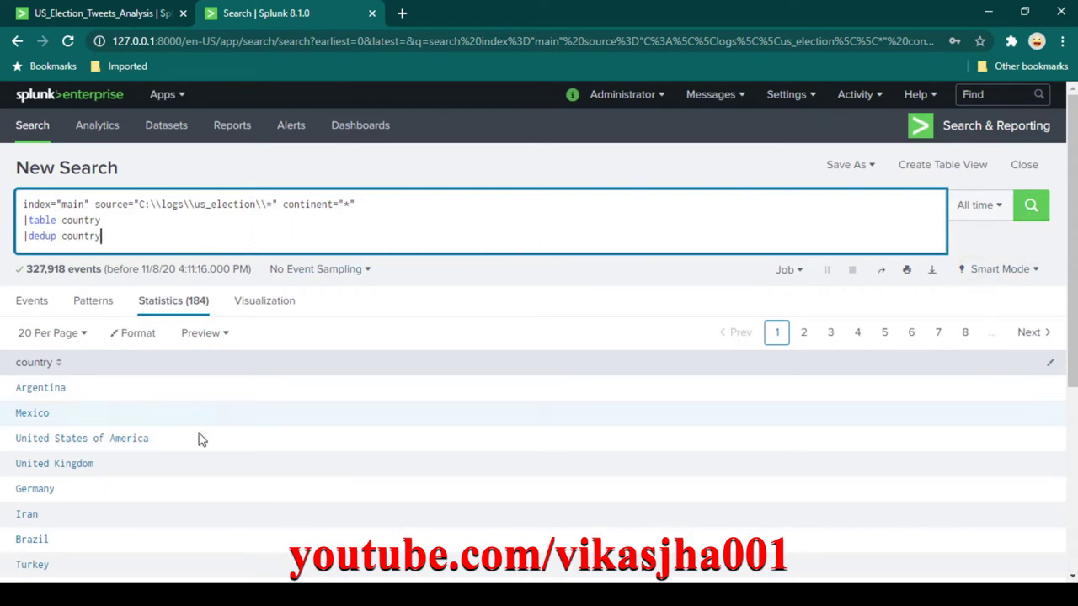
scroll(149, 440, "down", 4)
scroll(160, 404, "up", 4)
left_click_drag(375, 207, 280, 206)
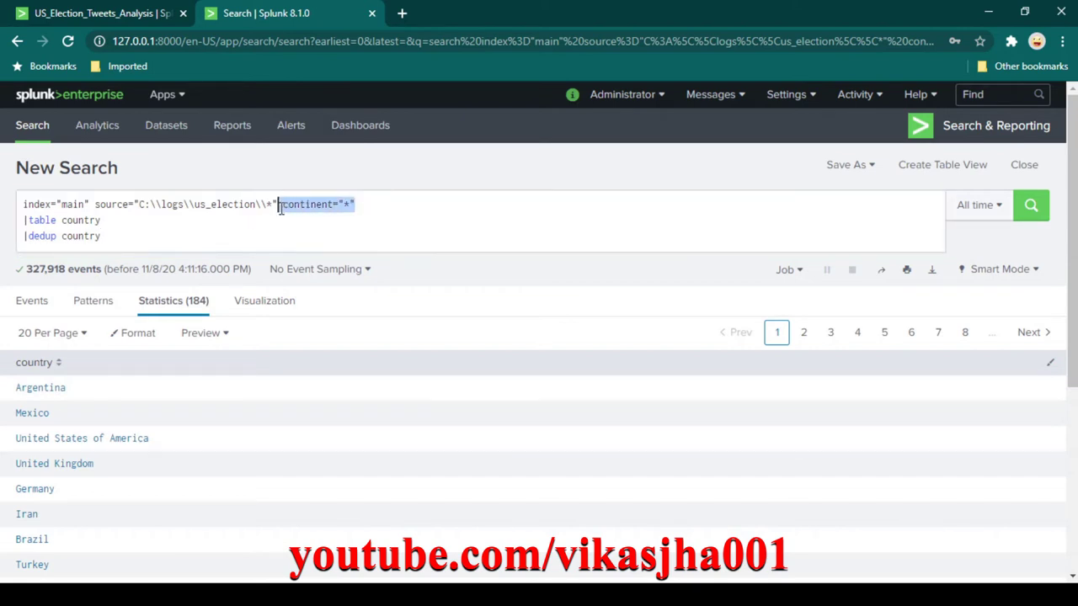
left_click(350, 208)
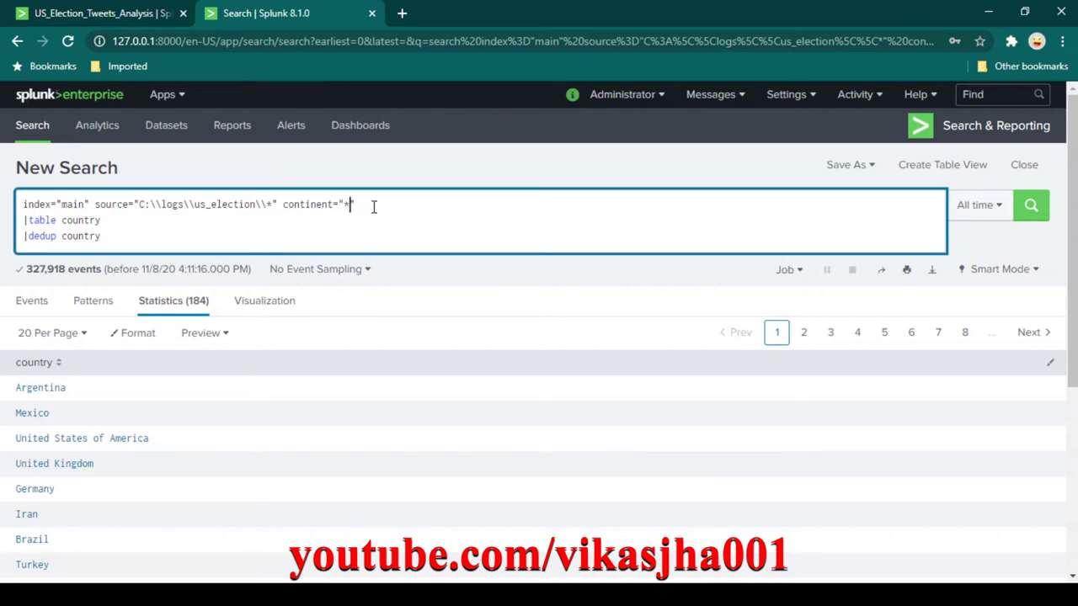
Compare the dashboard's Select Continent choices with the continent condition in the country search.
left_click(103, 14)
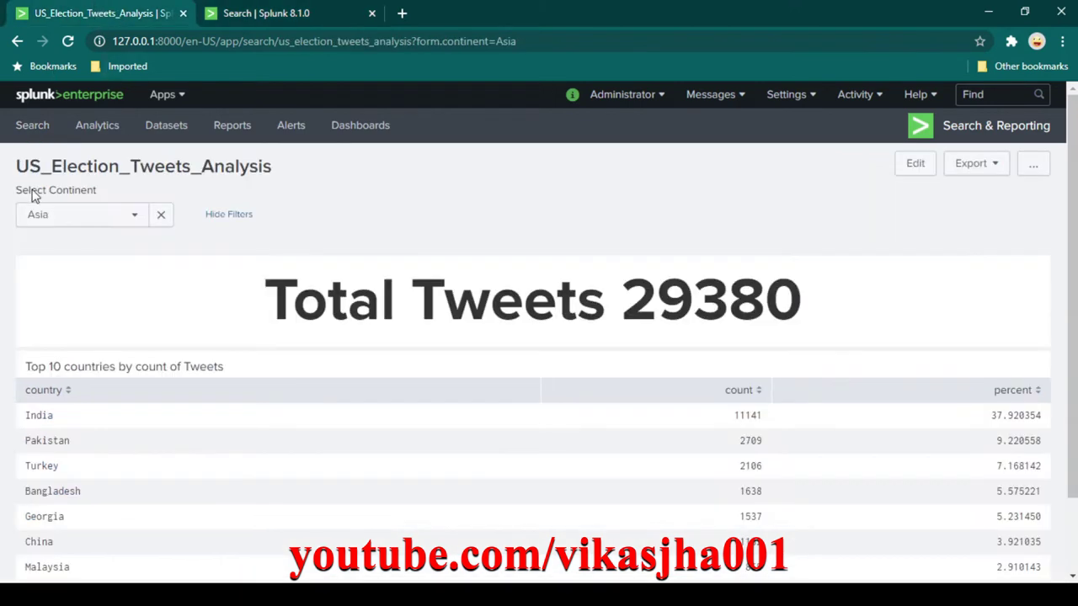
left_click(75, 229)
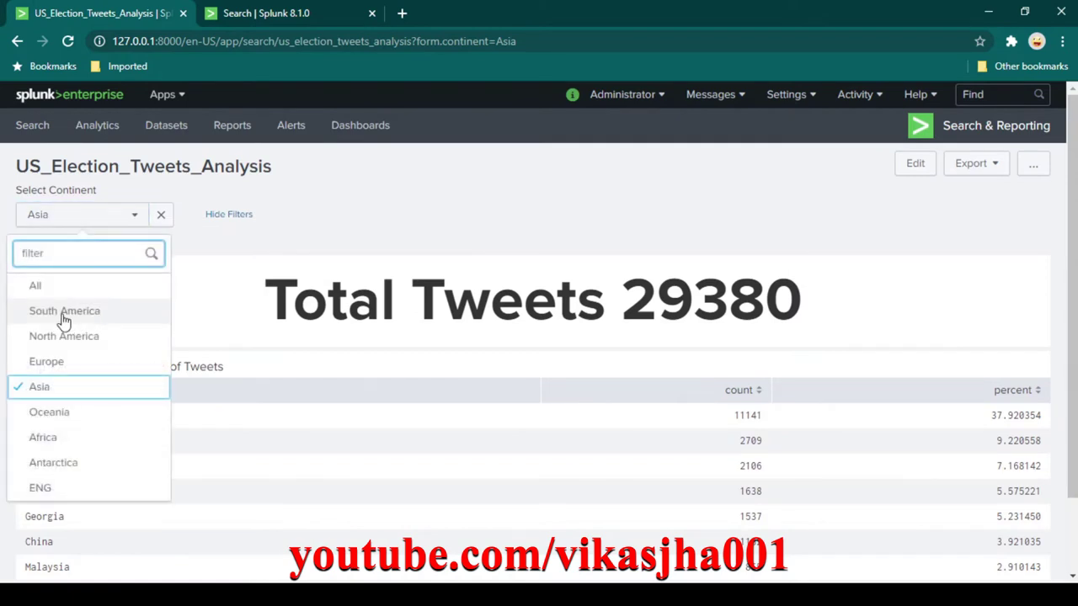
left_click(306, 20)
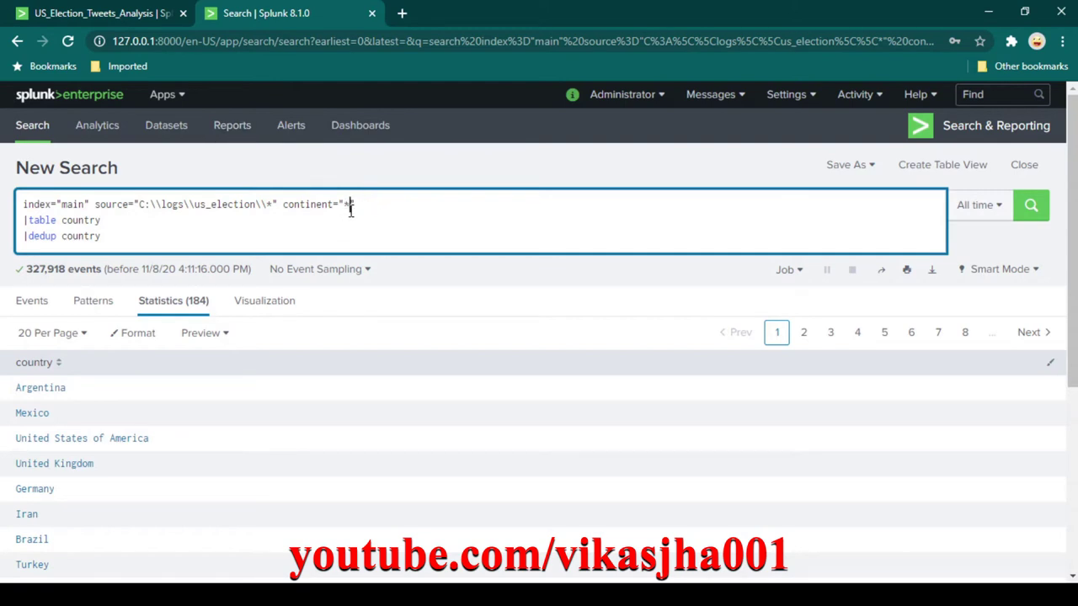
left_click(135, 20)
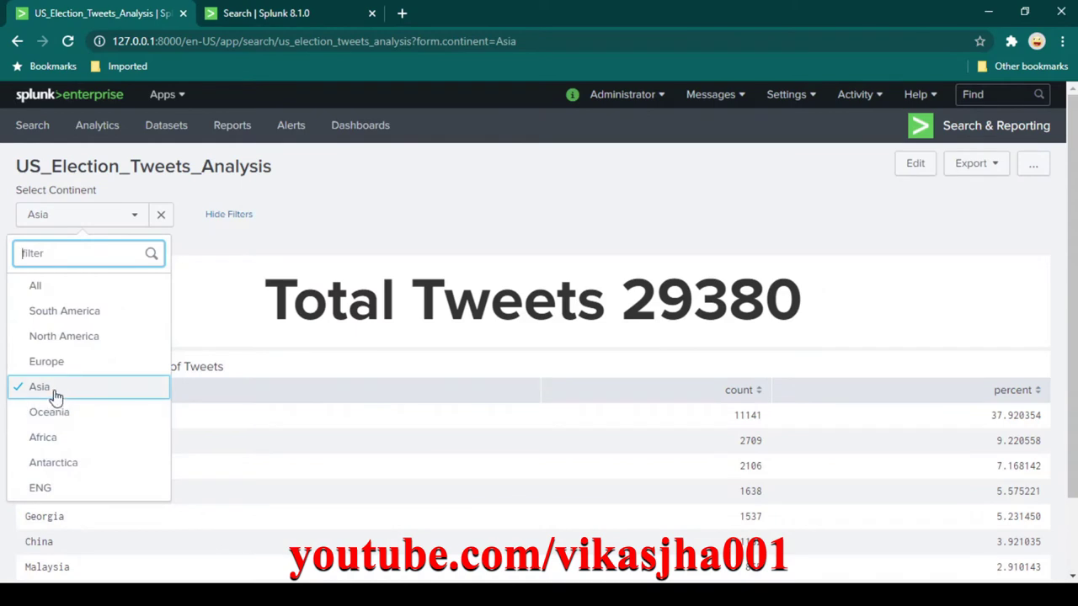
left_click(283, 23)
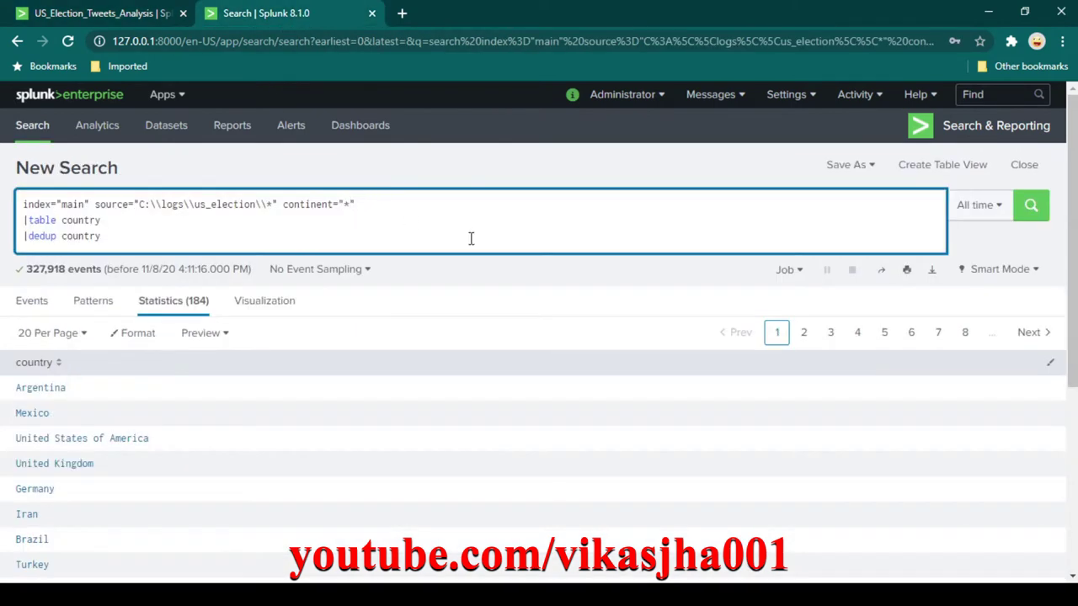
Set the continent condition in the country search to "Asia" and run the search.
key("BackSpace")
key("shift+Return")
key("BackSpace")
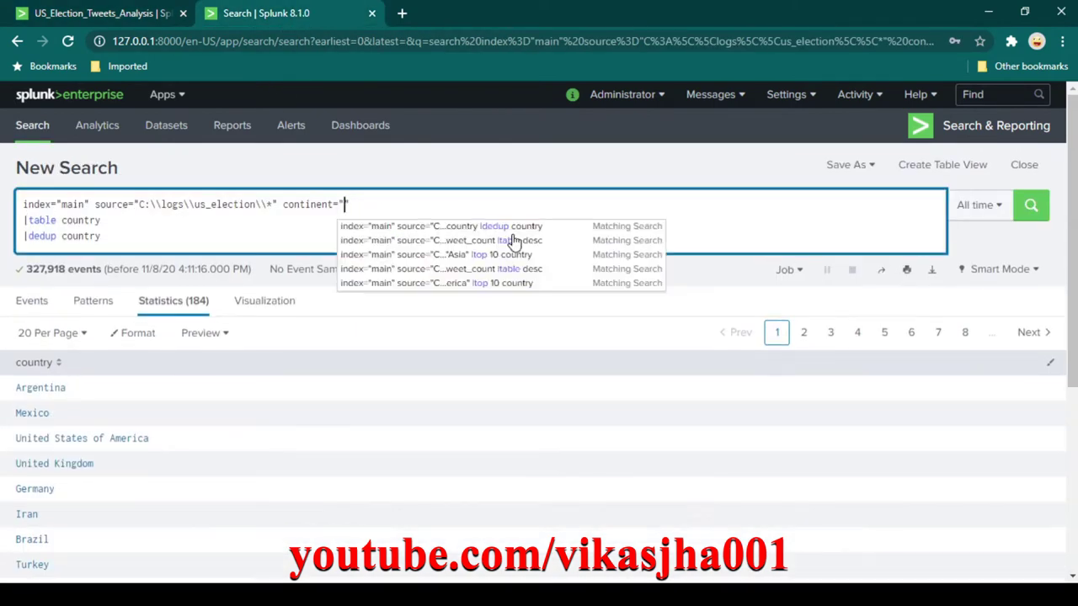
type("Asia")
key("Return")
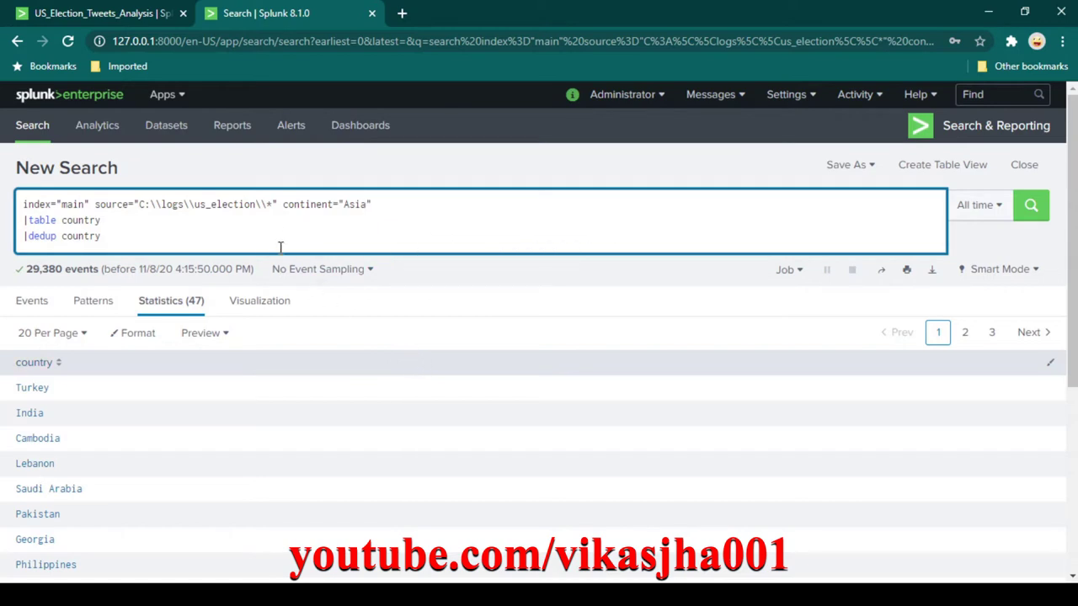
Set the continent condition back to "*" and copy the entire search query.
left_click(363, 212)
double_click(355, 205)
type("*")
key("ctrl+a")
key("ctrl+c")
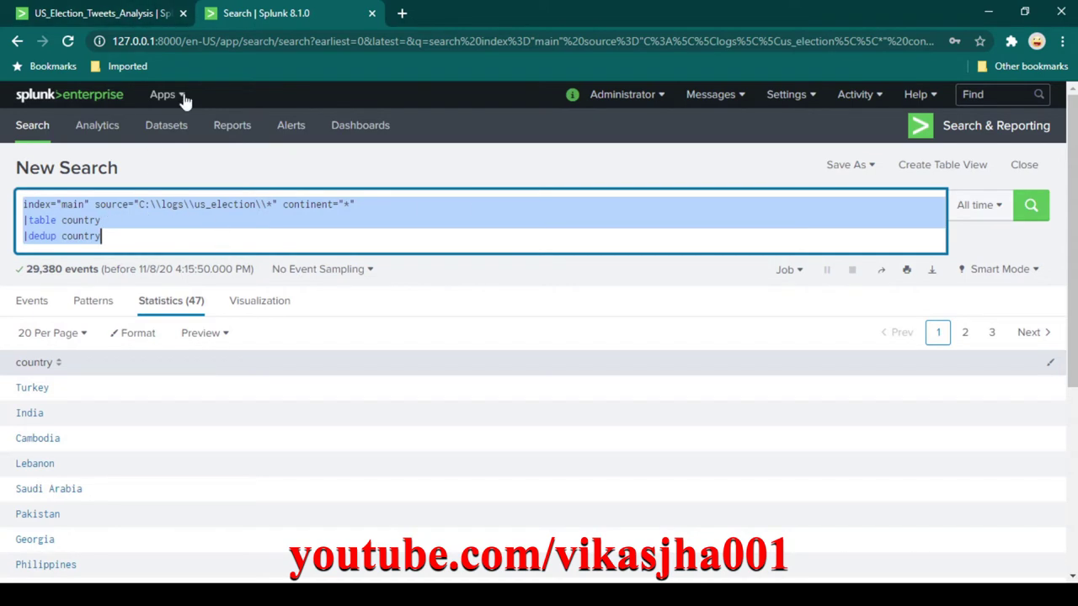
Put the US_Election_Tweets_Analysis dashboard into edit mode and add a dropdown input.
left_click(123, 16)
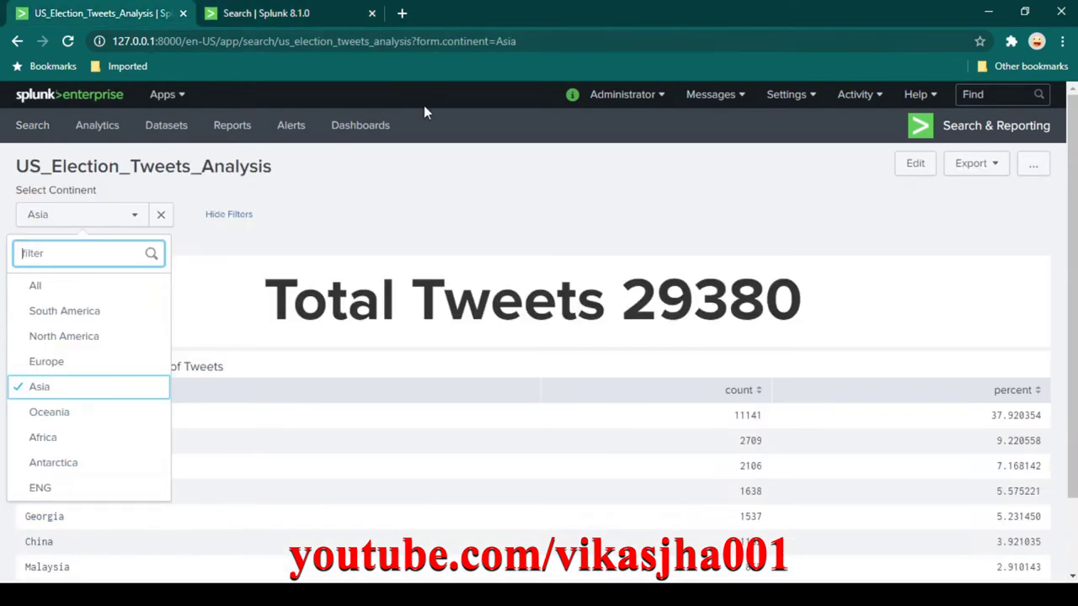
left_click(915, 168)
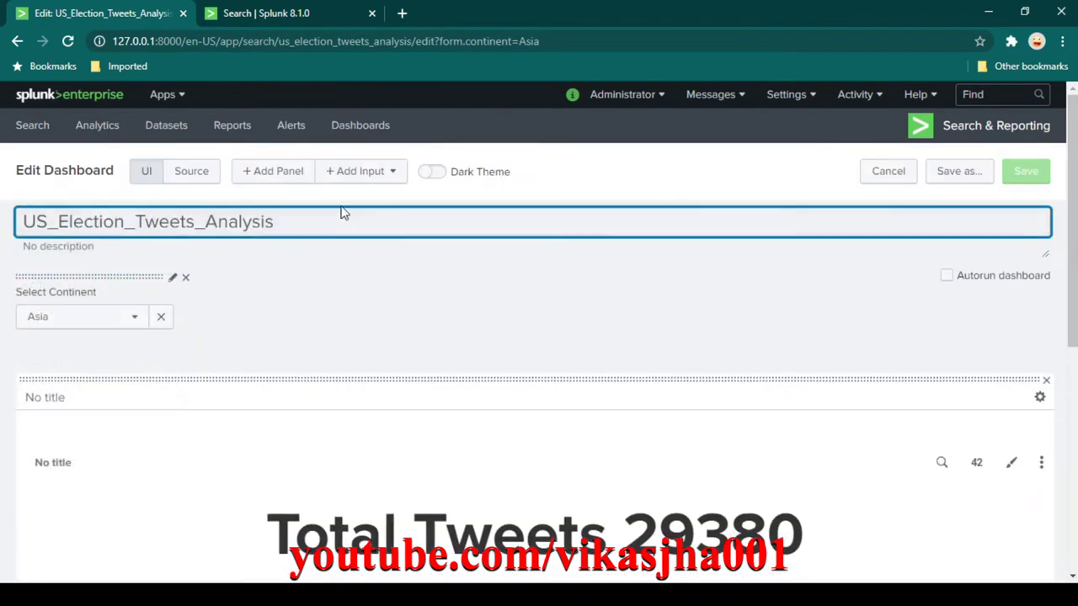
left_click(384, 175)
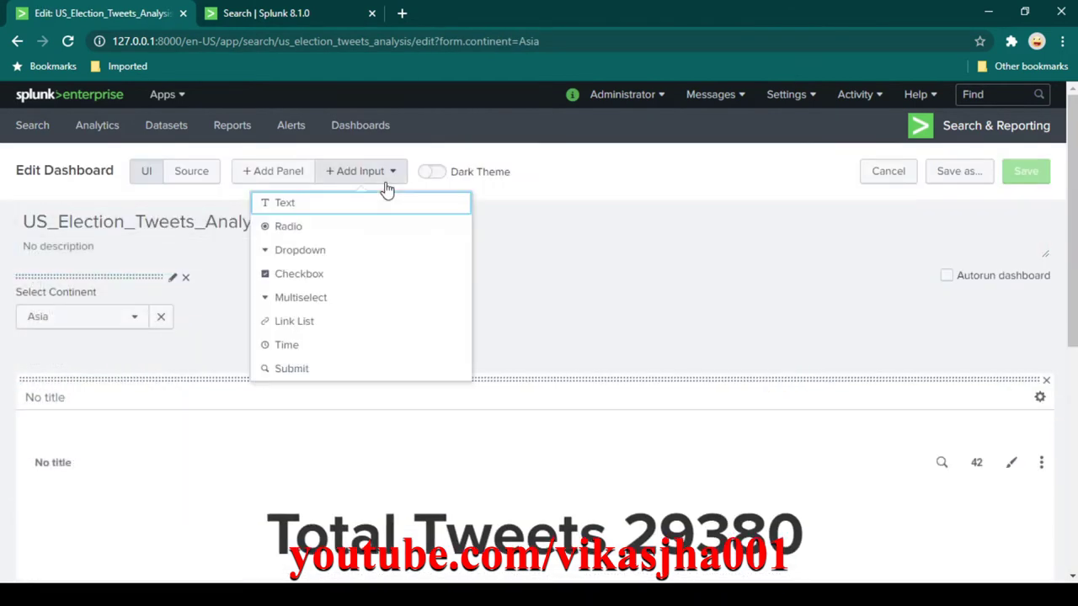
left_click(336, 251)
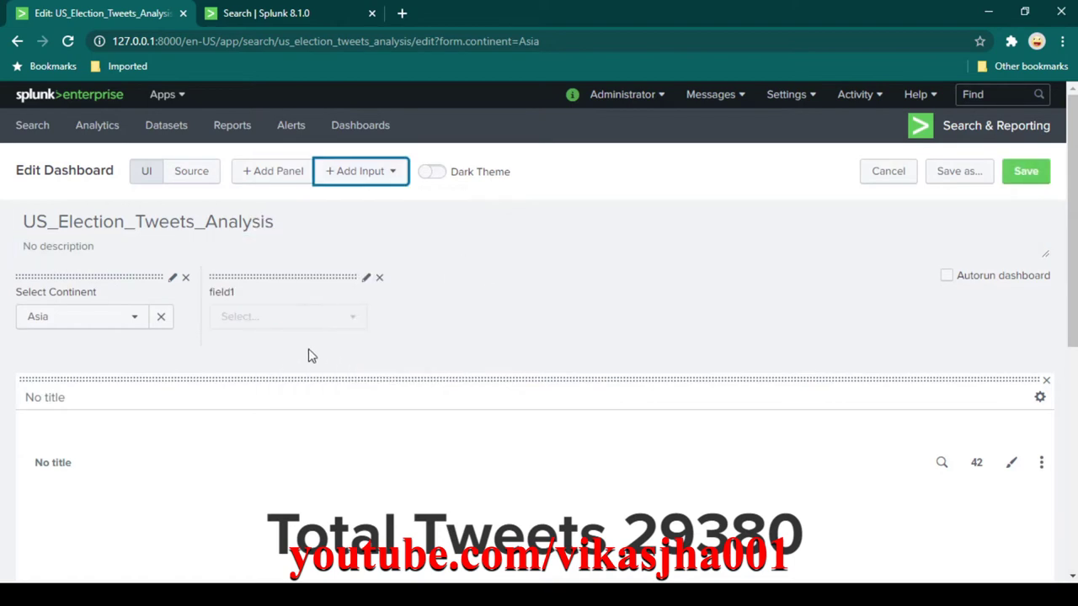
Label the new dropdown input "Select country" and name its token country_filter.
left_click(366, 278)
double_click(446, 181)
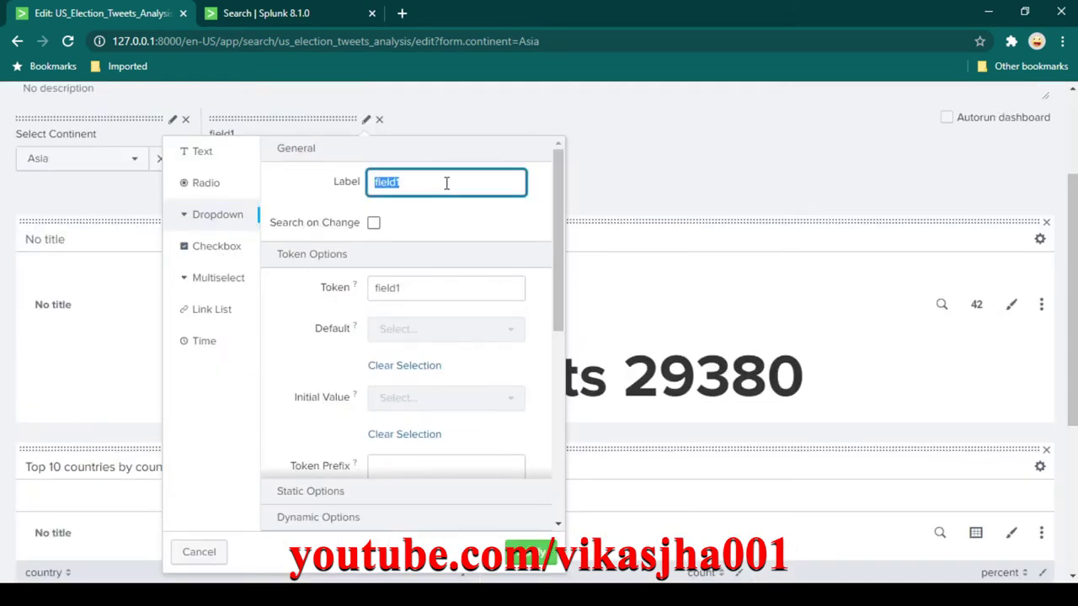
type("Select country")
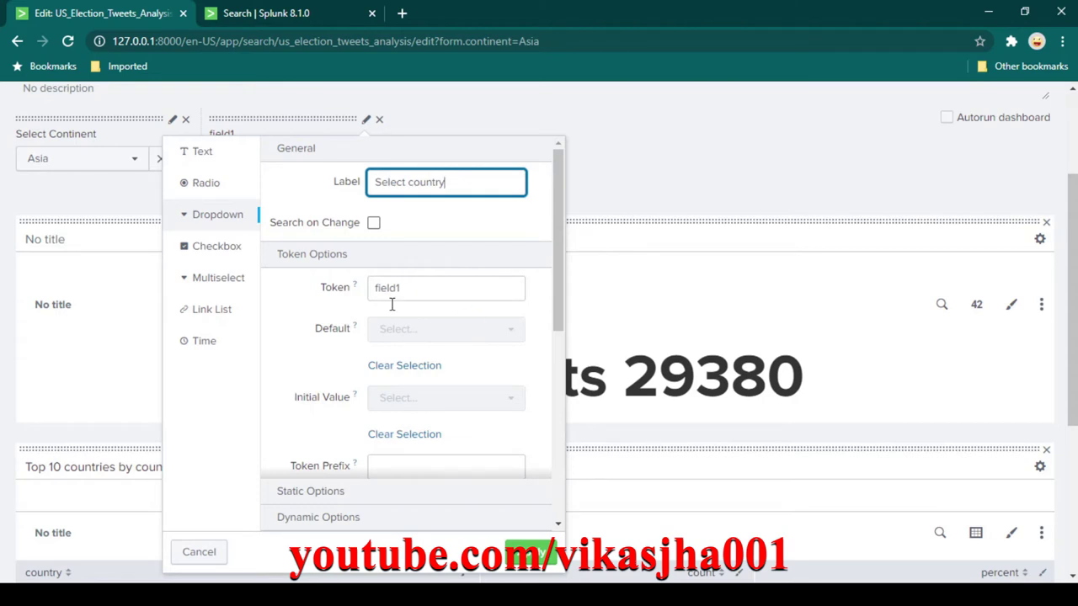
scroll(421, 282, "down", 1)
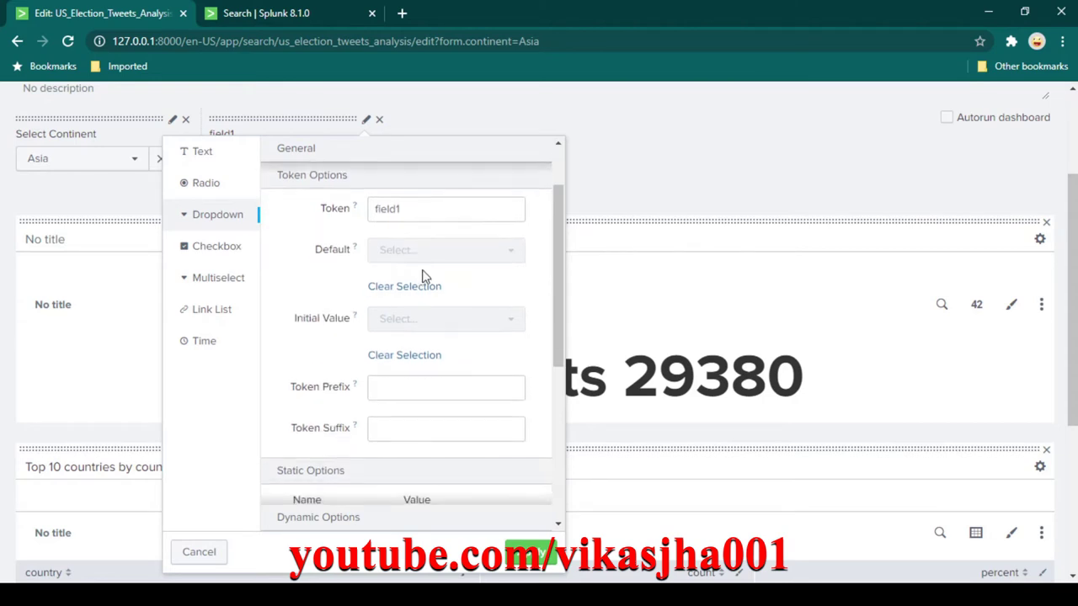
left_click(431, 211)
scroll(438, 216, "up", 1)
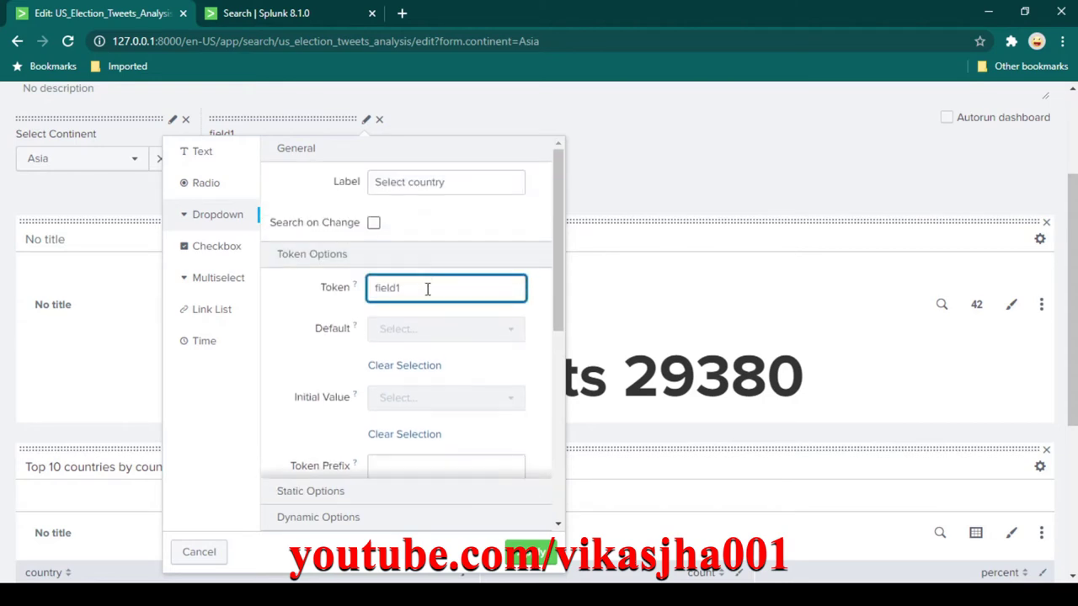
double_click(418, 292)
type("country_filter")
Paste the copied country query as the dropdown's dynamic search string and set its time range to All time.
scroll(532, 359, "down", 2)
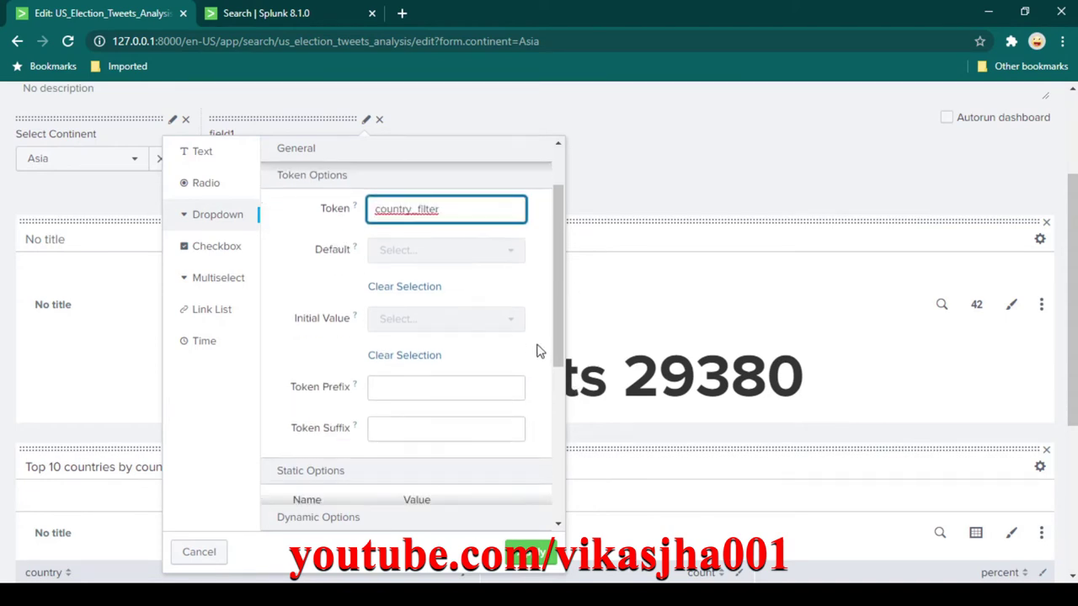
scroll(532, 359, "down", 4)
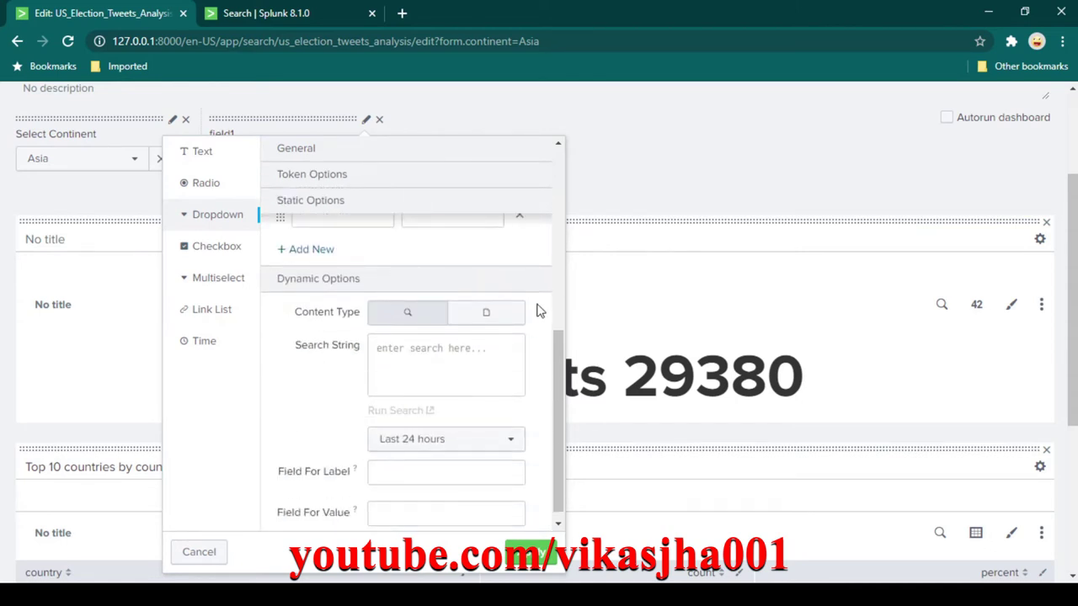
key("ctrl+v")
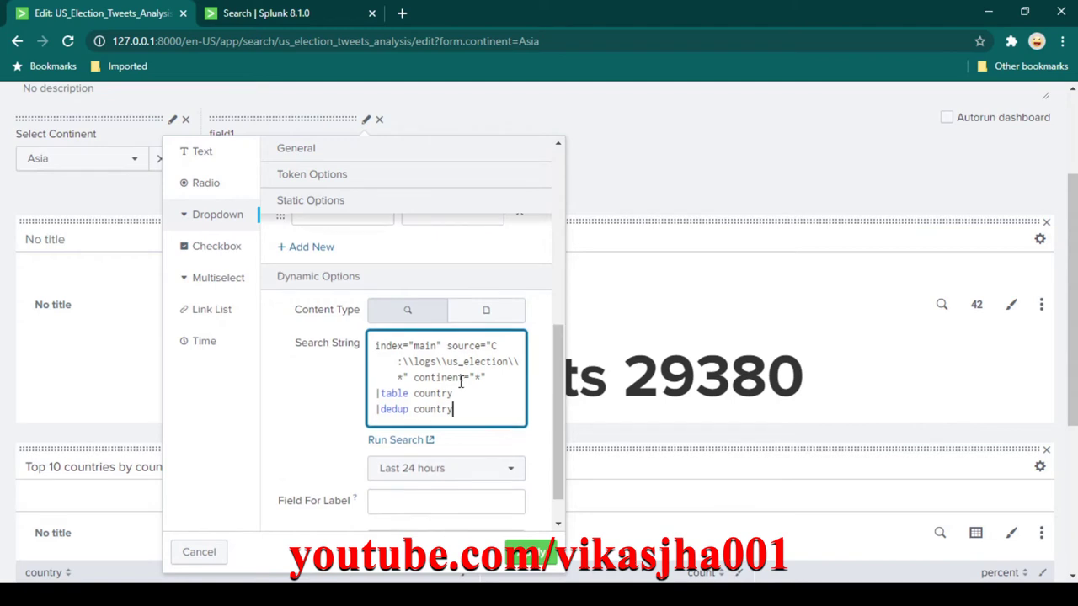
scroll(497, 412, "down", 1)
left_click(508, 430)
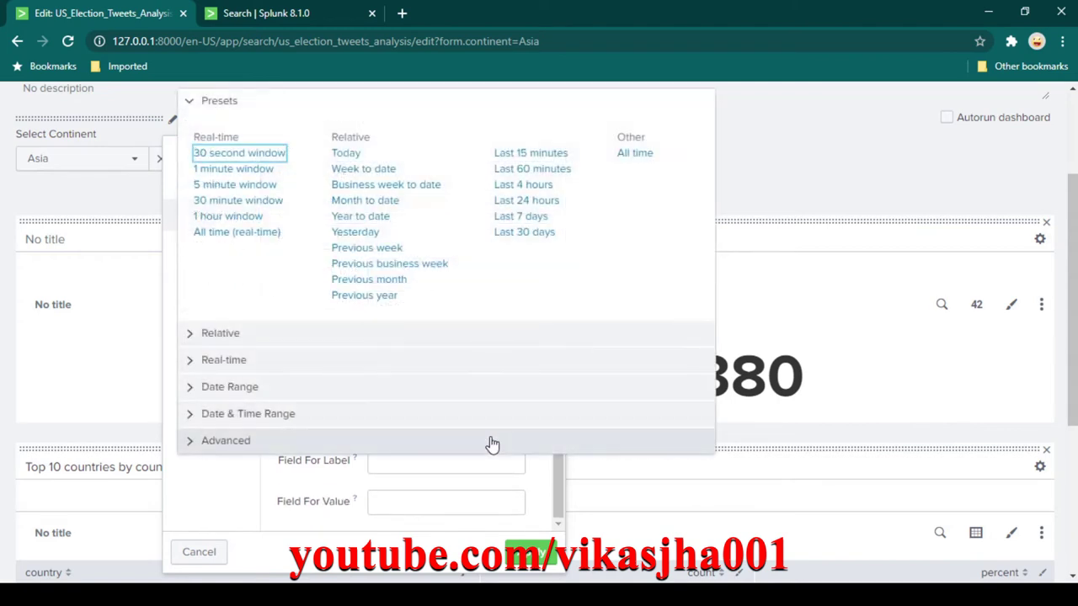
left_click(643, 160)
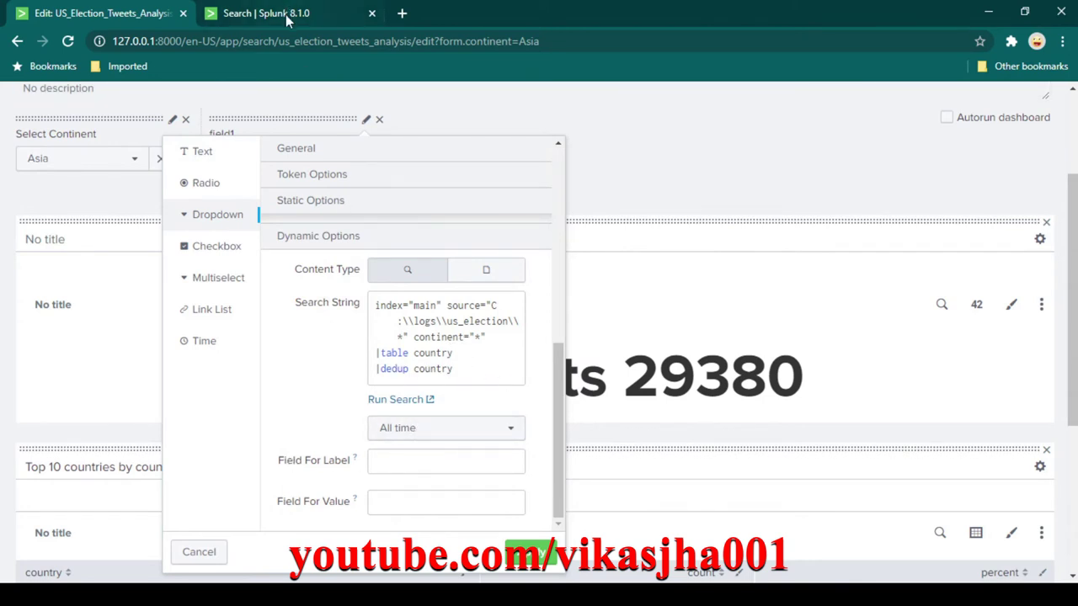
Use the search's country column as both Field For Label and Field For Value, and apply the dropdown settings.
key("ctrl+Tab")
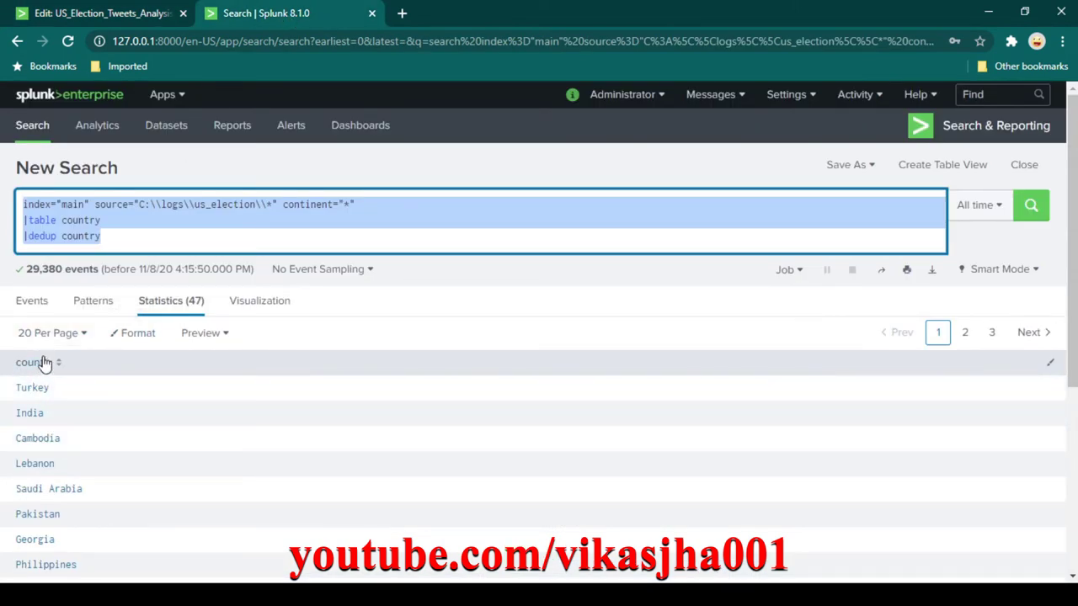
left_click(96, 15)
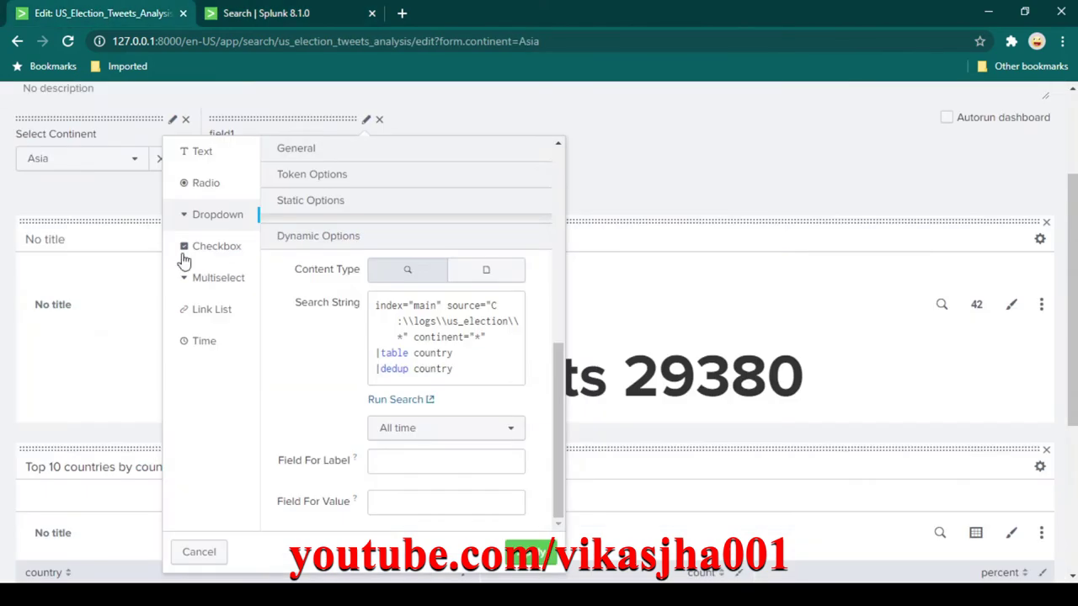
left_click(474, 461)
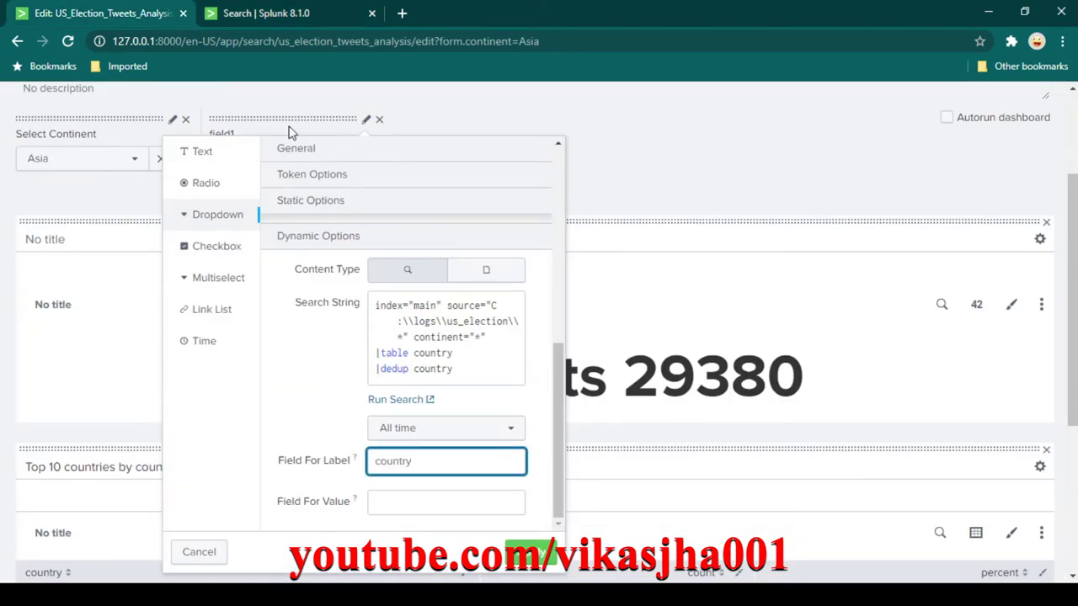
left_click(304, 25)
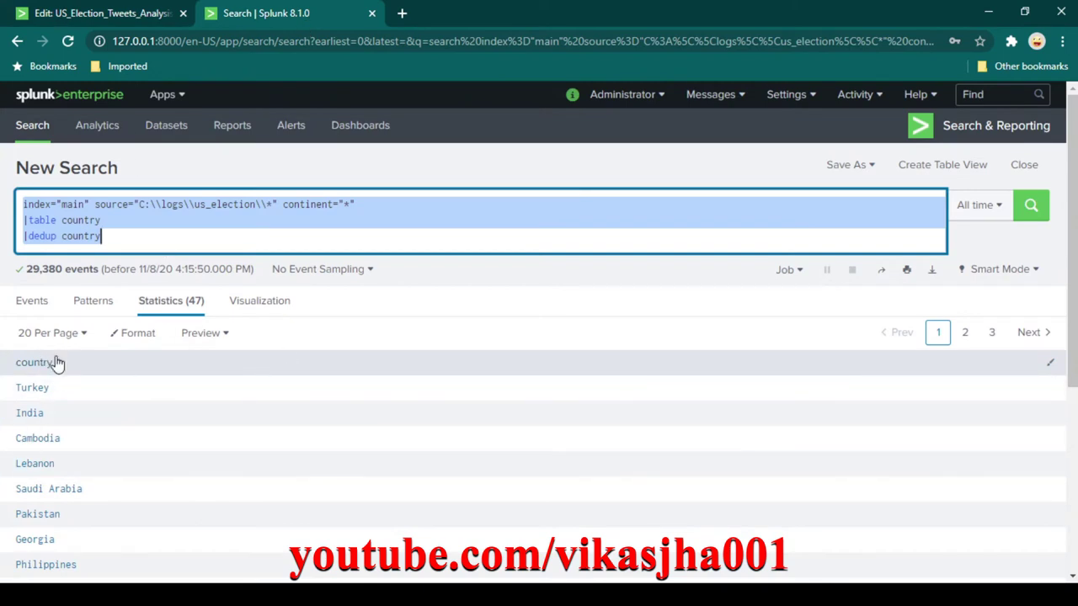
left_click(97, 14)
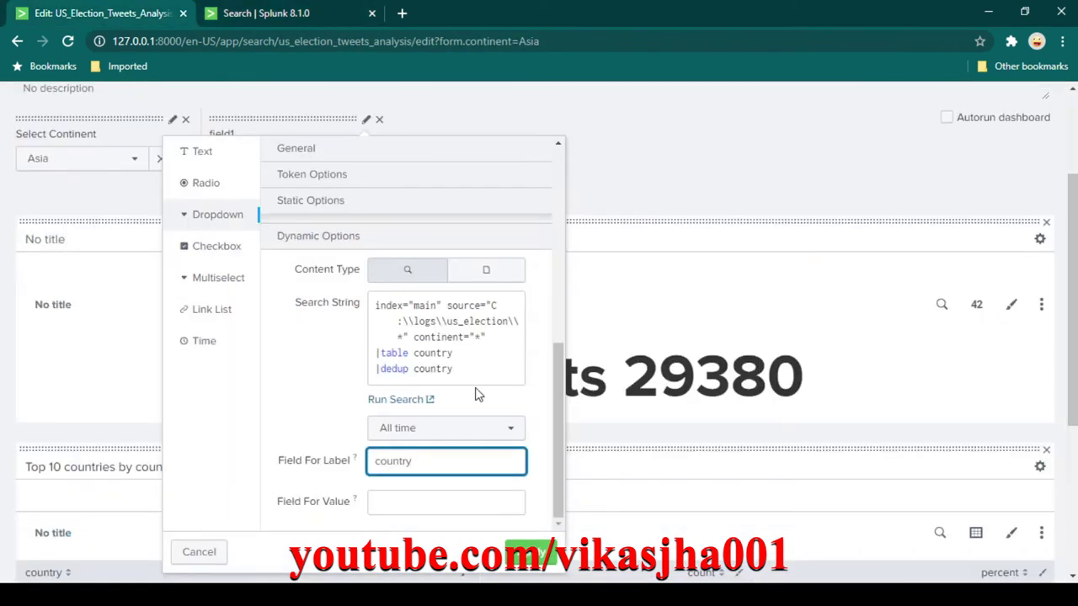
key("Tab")
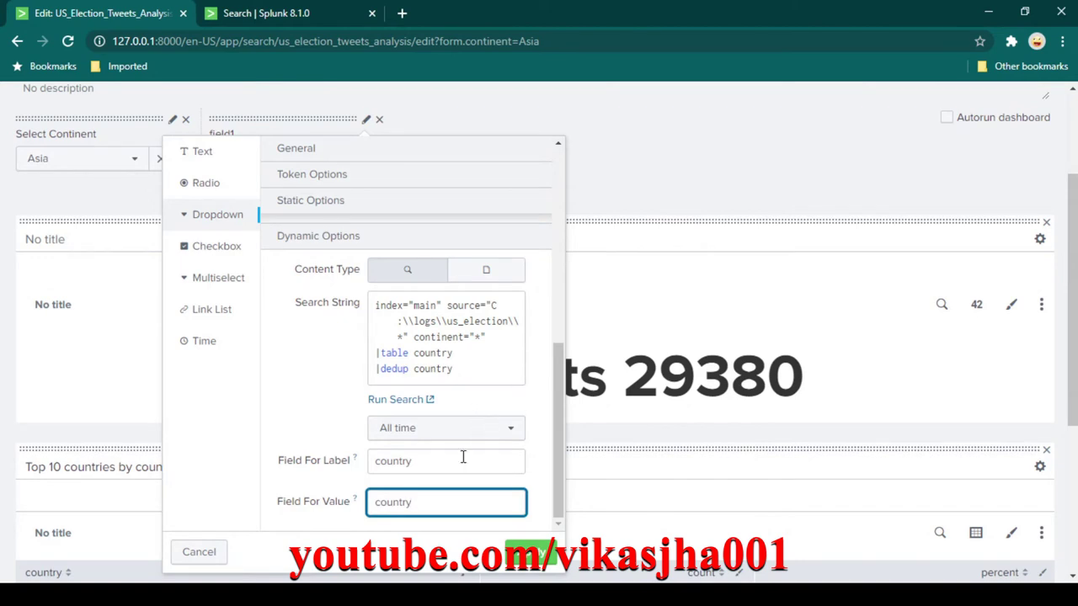
left_click(536, 560)
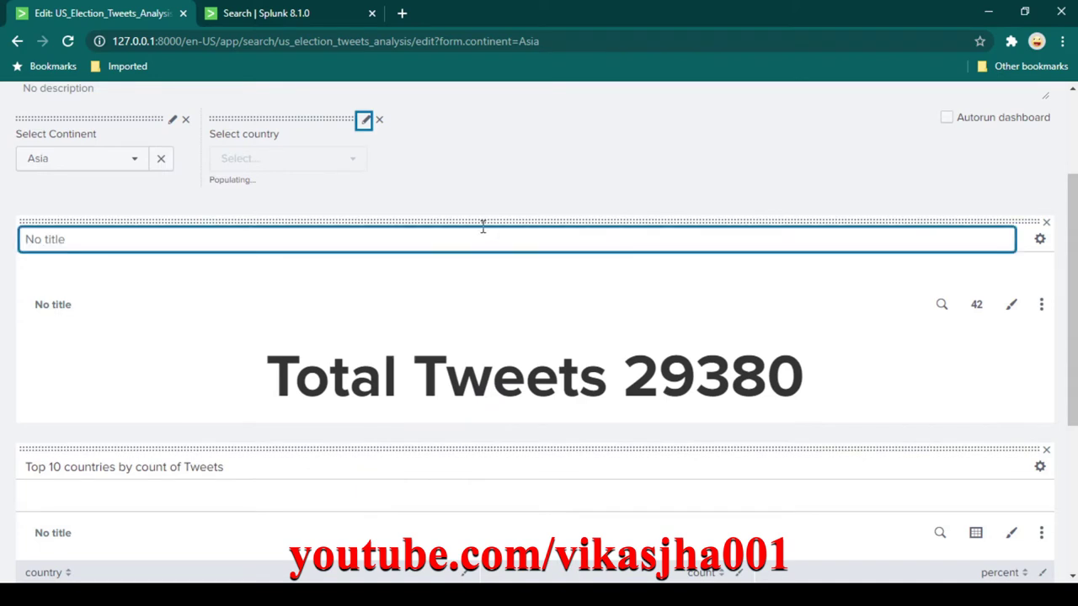
Review the countries offered by the new Select country dropdown while the continent filter is set to Asia.
scroll(406, 277, "up", 3)
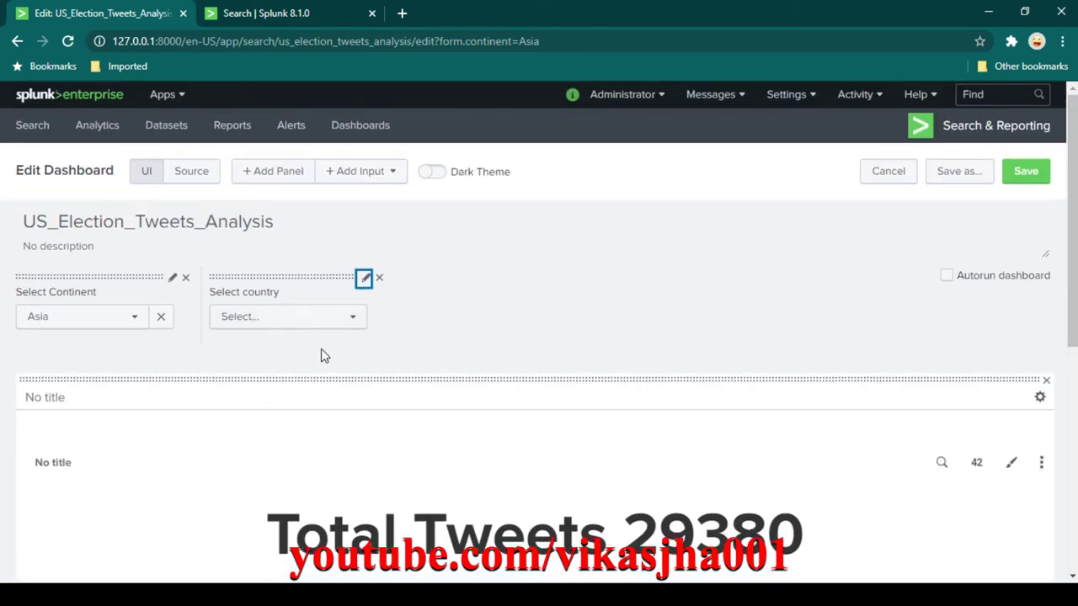
left_click(357, 331)
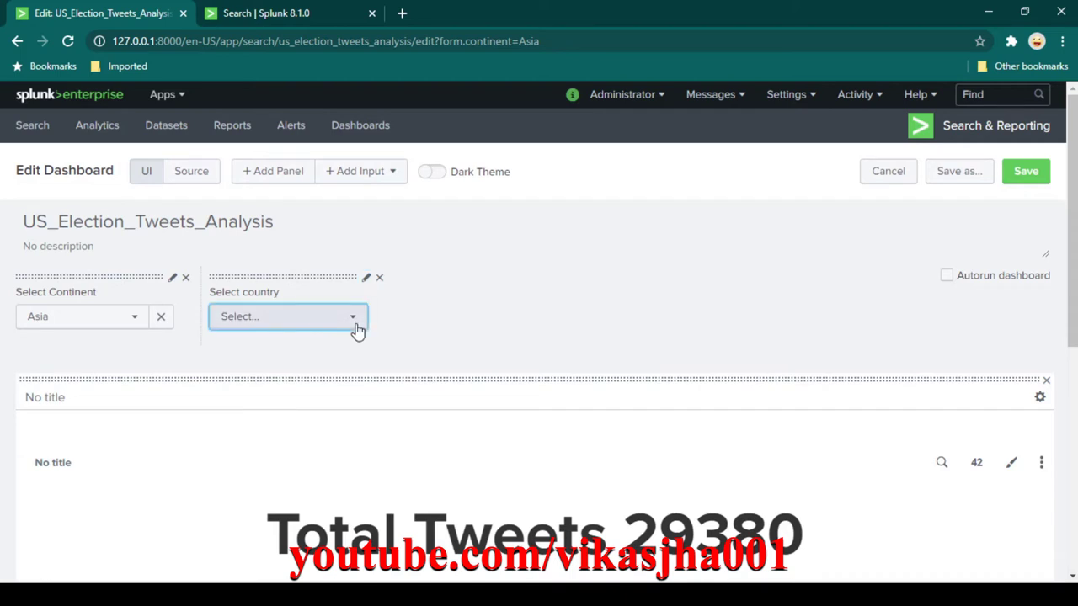
left_click(357, 331)
scroll(451, 337, "down", 2)
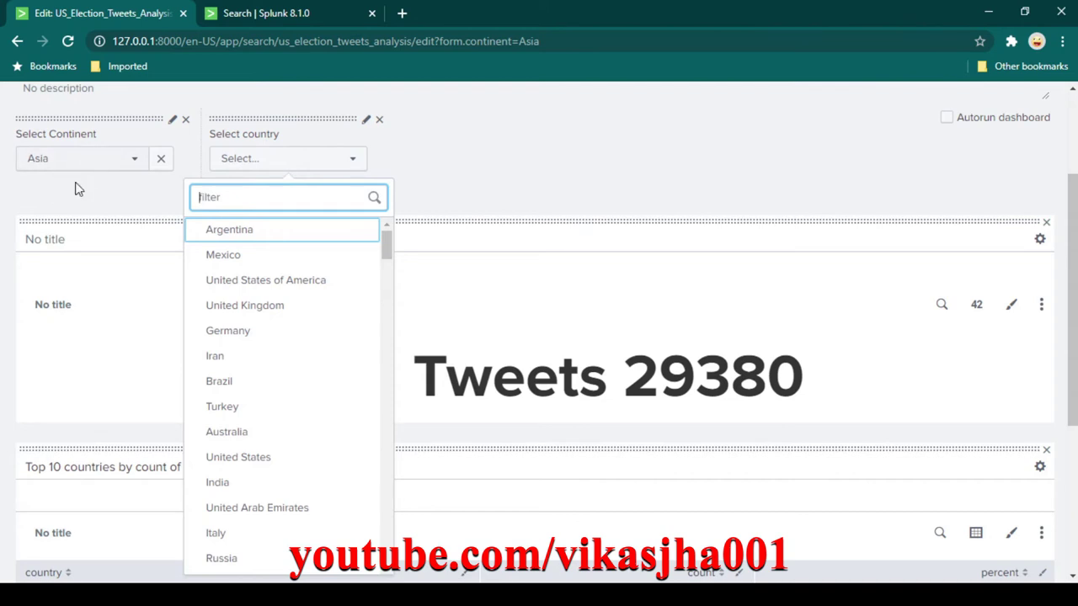
left_click(515, 184)
scroll(453, 257, "up", 2)
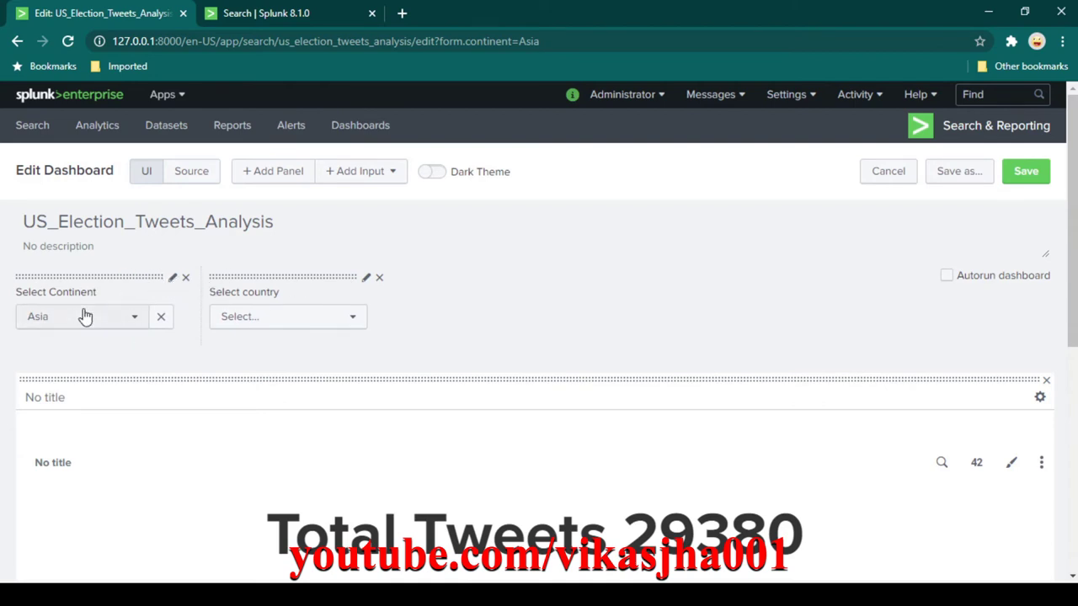
Look up the token name in the Select Continent input's settings and close them.
left_click(172, 280)
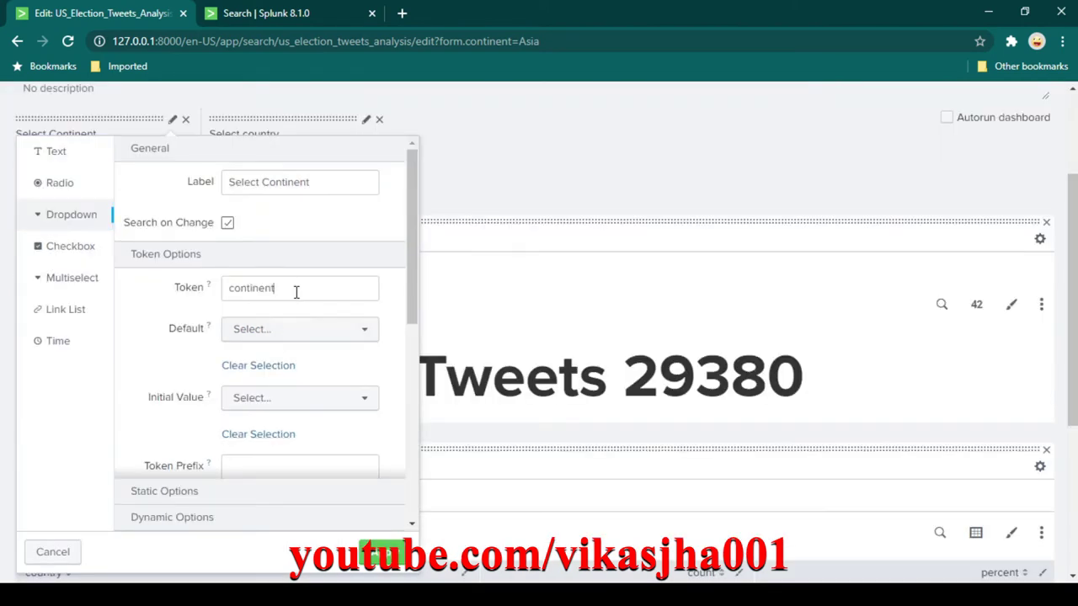
double_click(306, 290)
left_click(308, 290)
left_click_drag(308, 289, 225, 289)
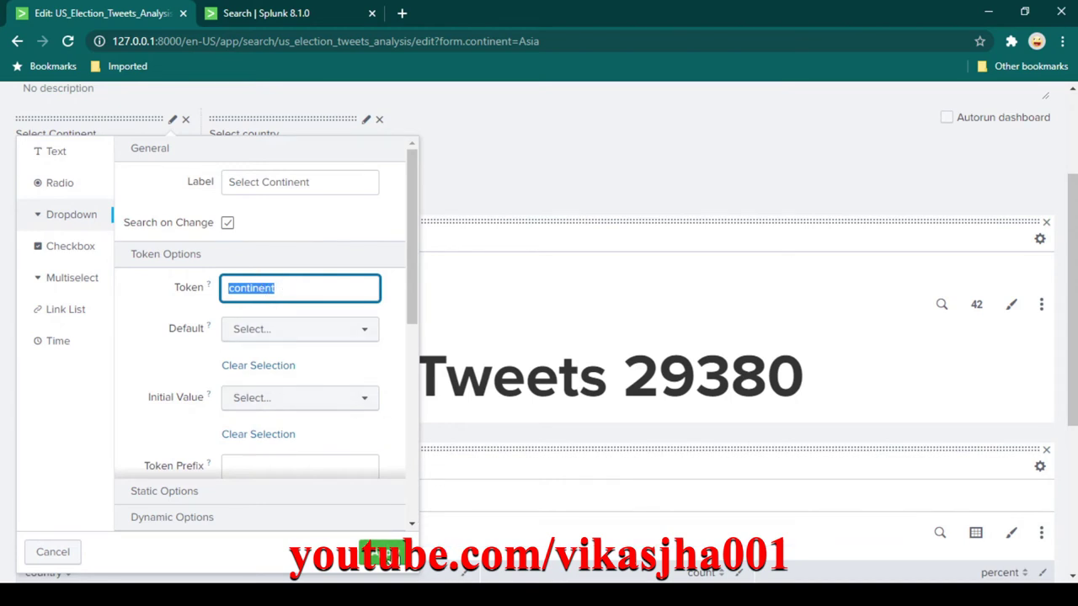
left_click(383, 551)
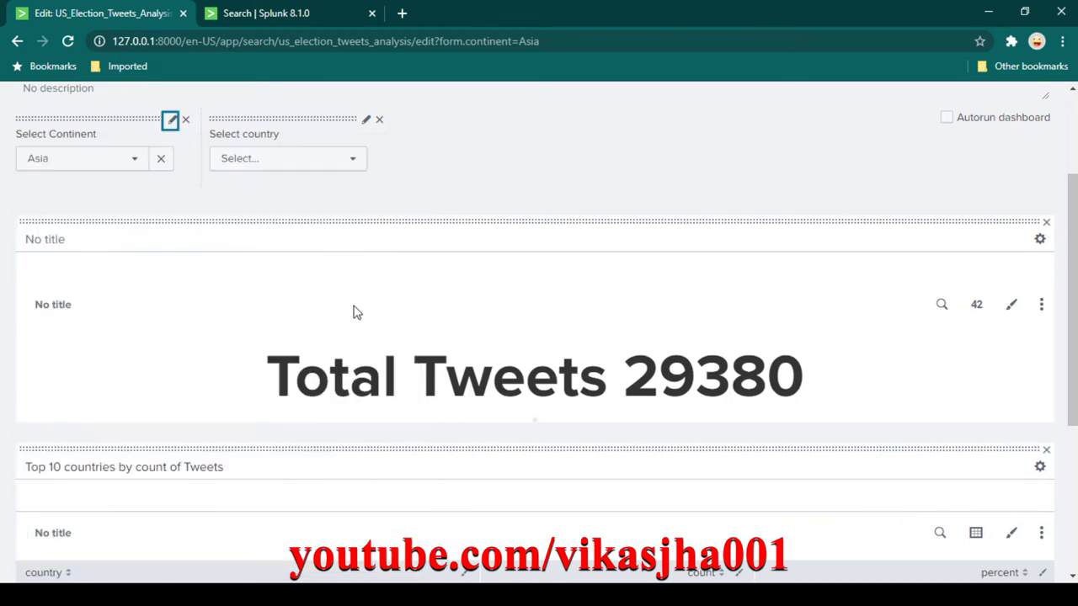
Edit the Select country dropdown's search string so its continent condition reads continent="$continent$" instead of the wildcard.
left_click(366, 119)
scroll(429, 362, "up", 1)
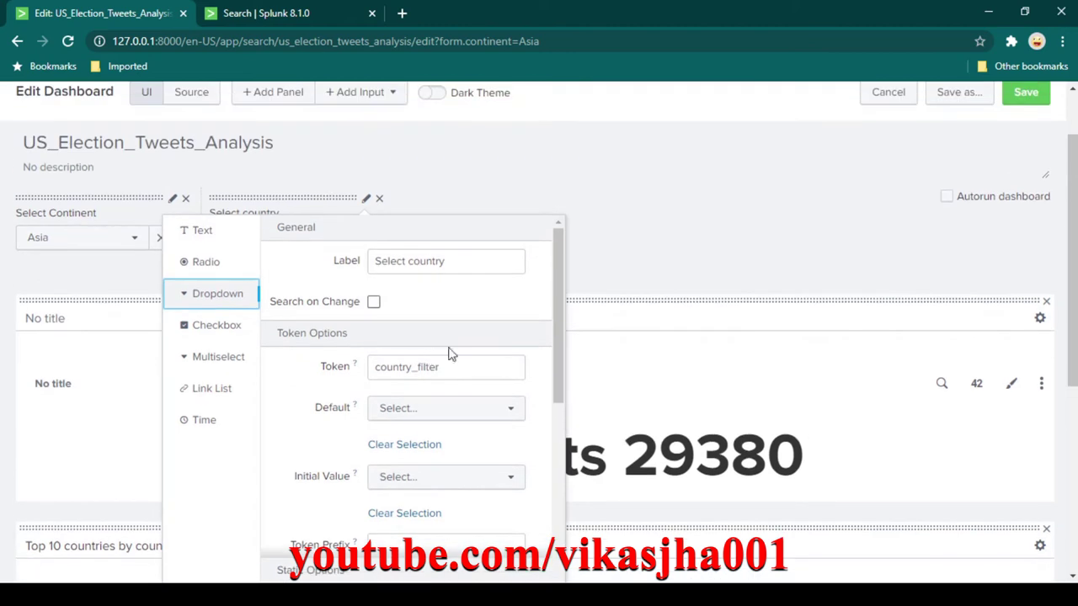
scroll(454, 417, "down", 1)
scroll(455, 417, "down", 6)
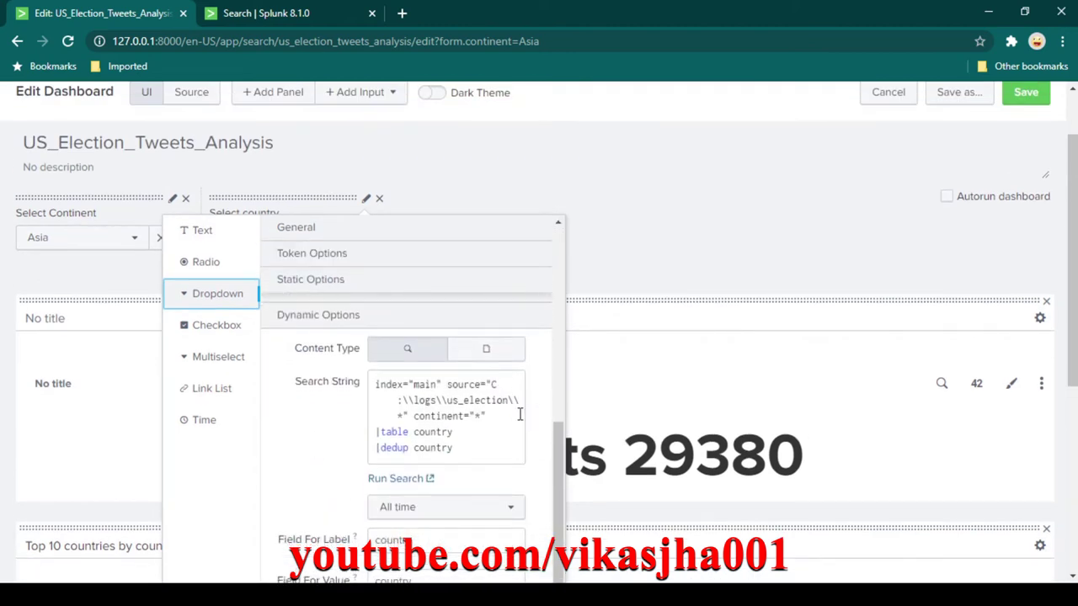
left_click(472, 427)
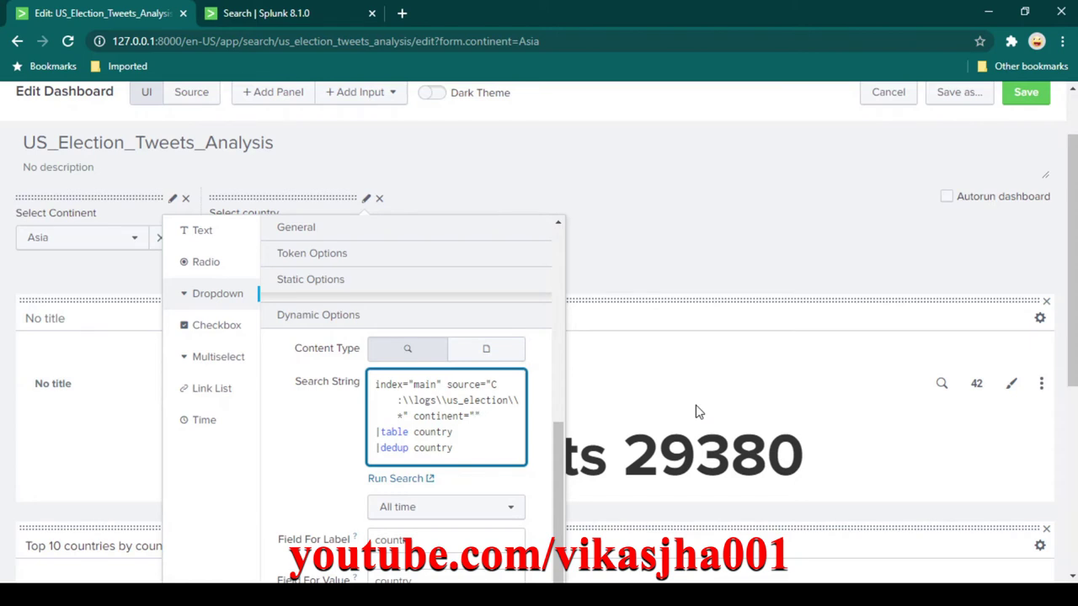
type("ntinent$")
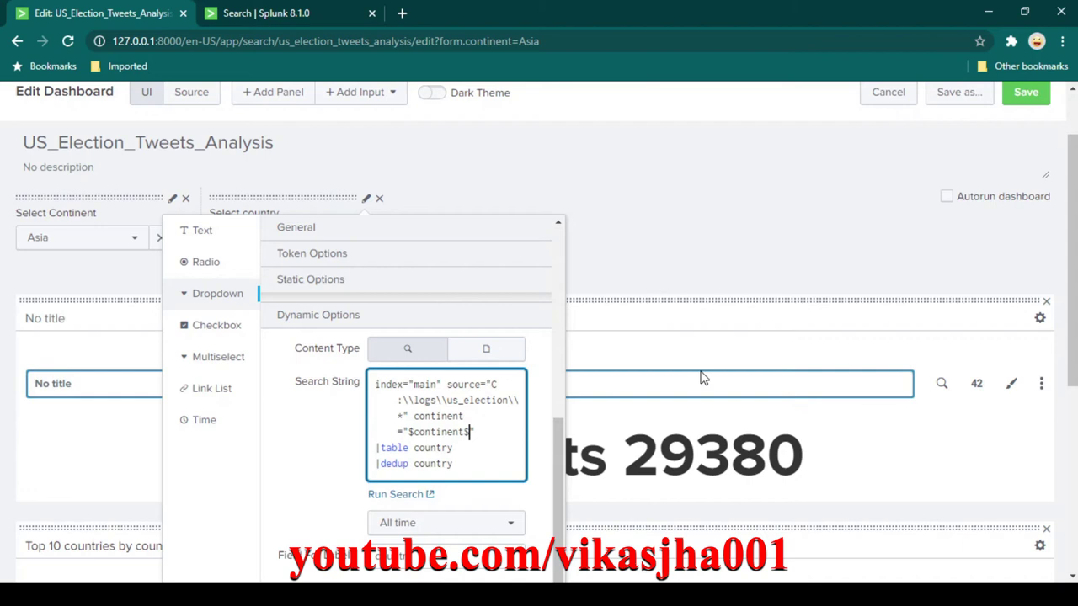
scroll(691, 380, "down", 1)
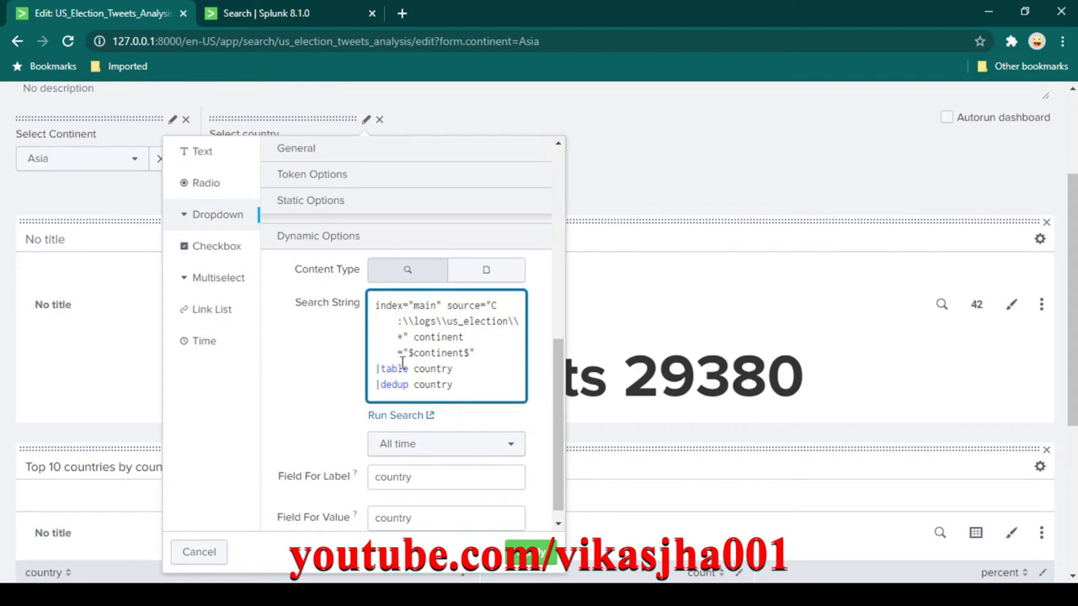
Switch to the Search page and set the continent value in the country query to "Asia".
left_click(279, 16)
left_click(345, 204)
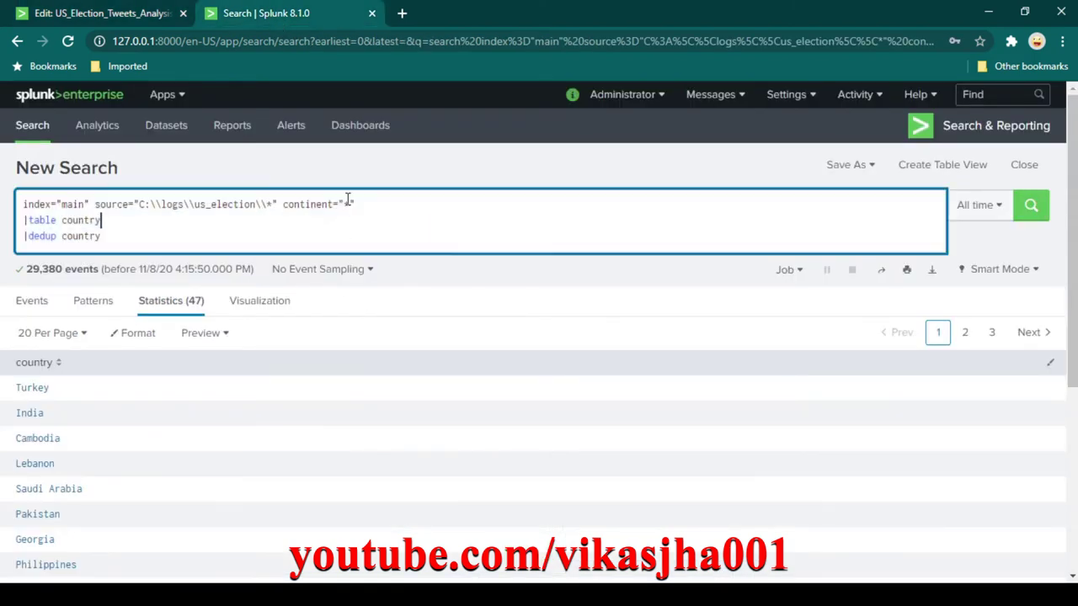
type("Asia")
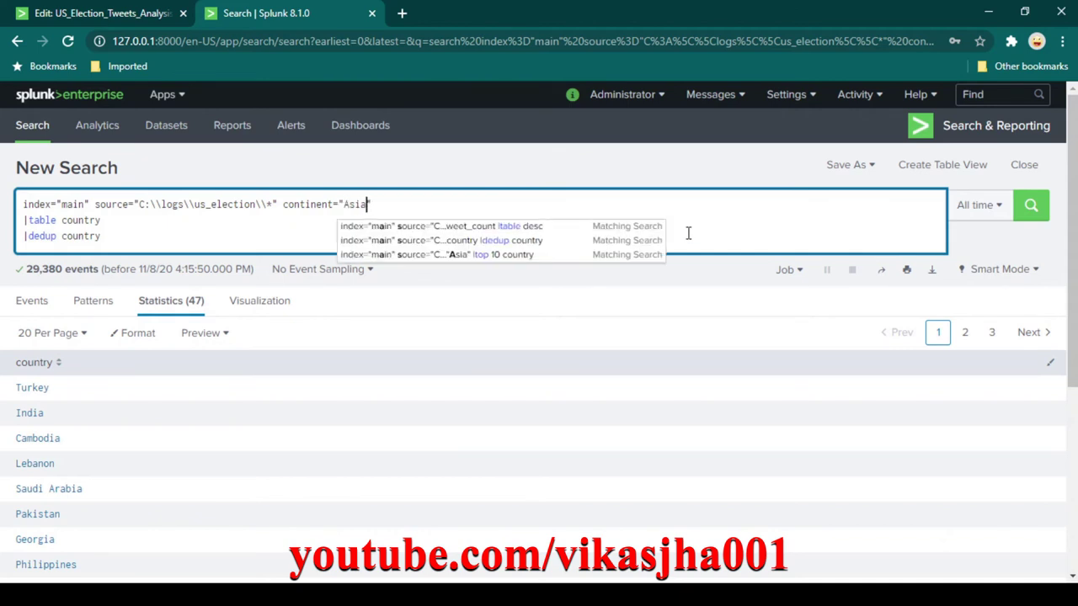
left_click(528, 348)
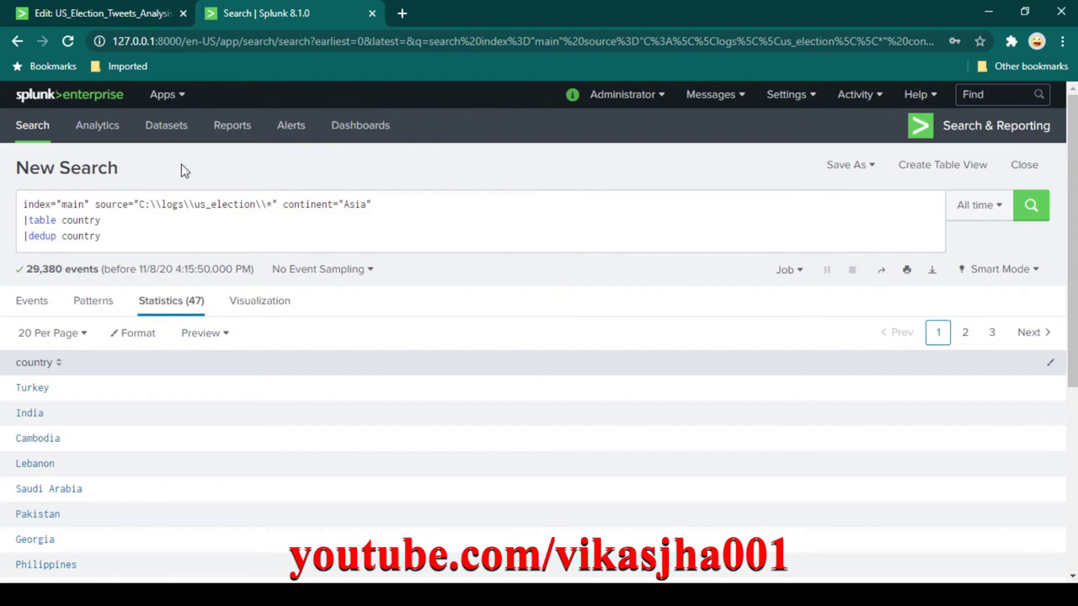
Return to the dashboard editor and apply the Select country dropdown's edited search.
left_click(119, 14)
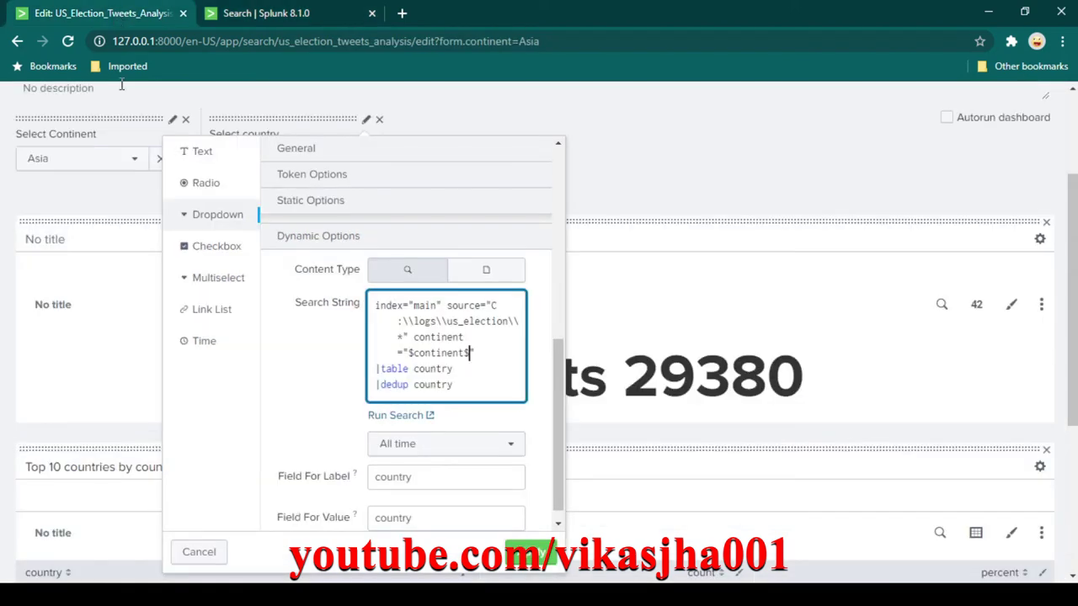
left_click(549, 561)
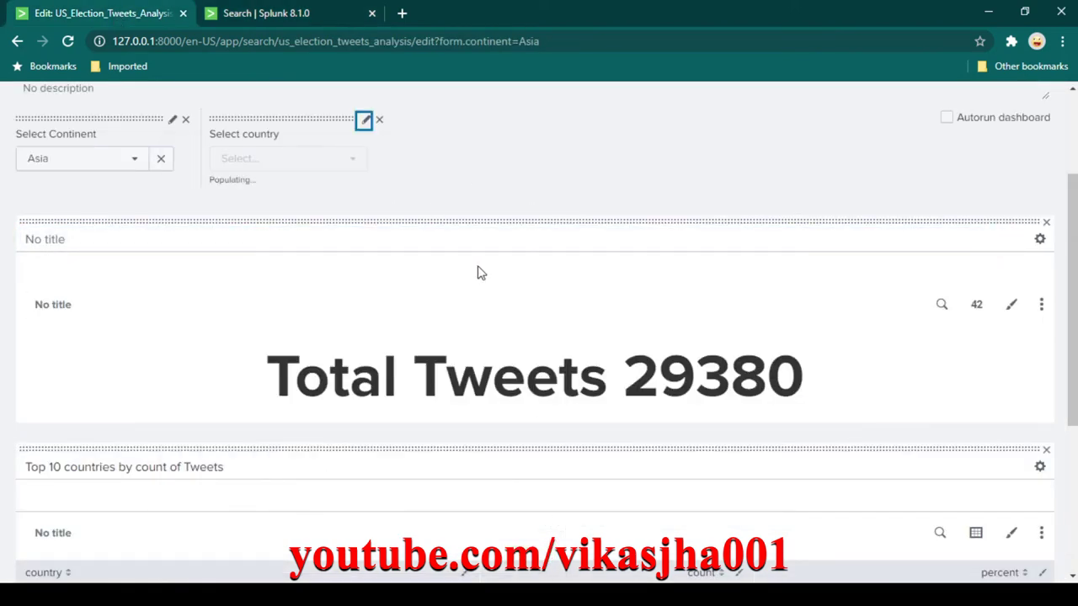
scroll(476, 272, "up", 2)
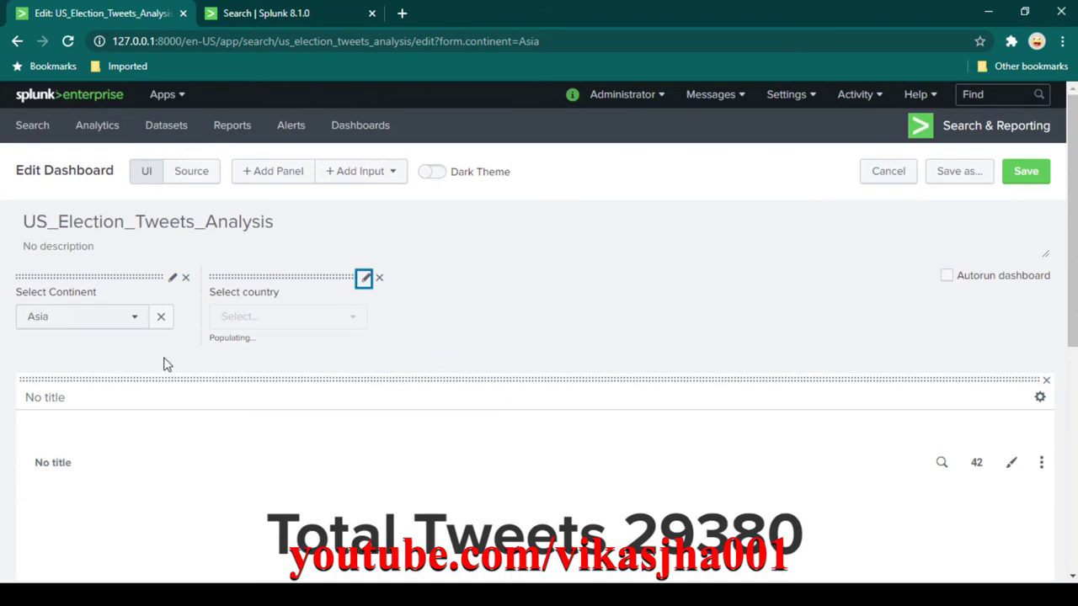
scroll(539, 321, "down", 2)
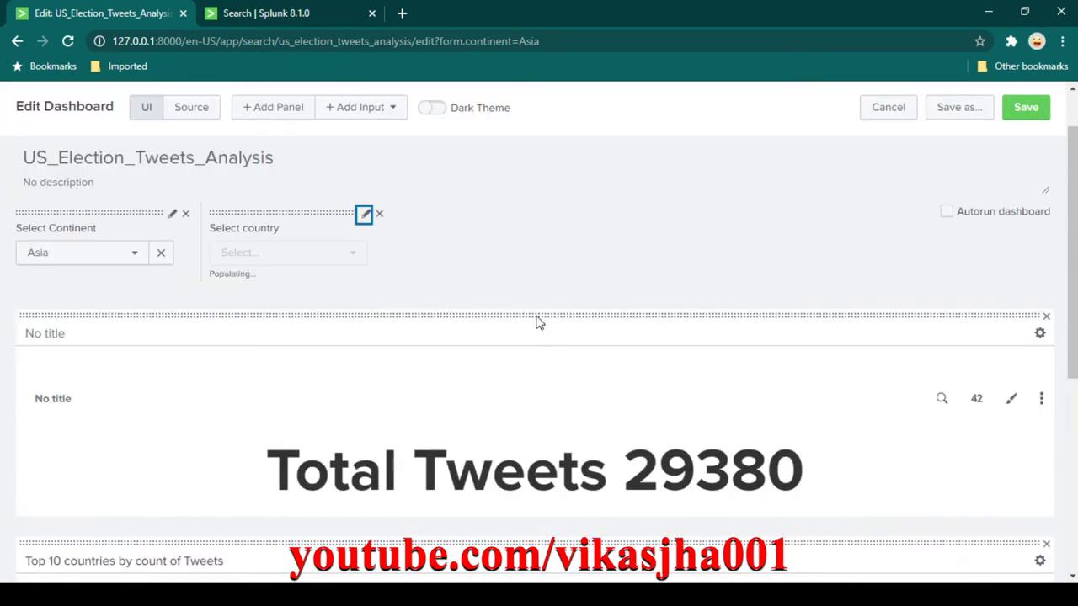
Set the continent filter to Europe and review the countries listed in the Select country dropdown.
left_click(94, 161)
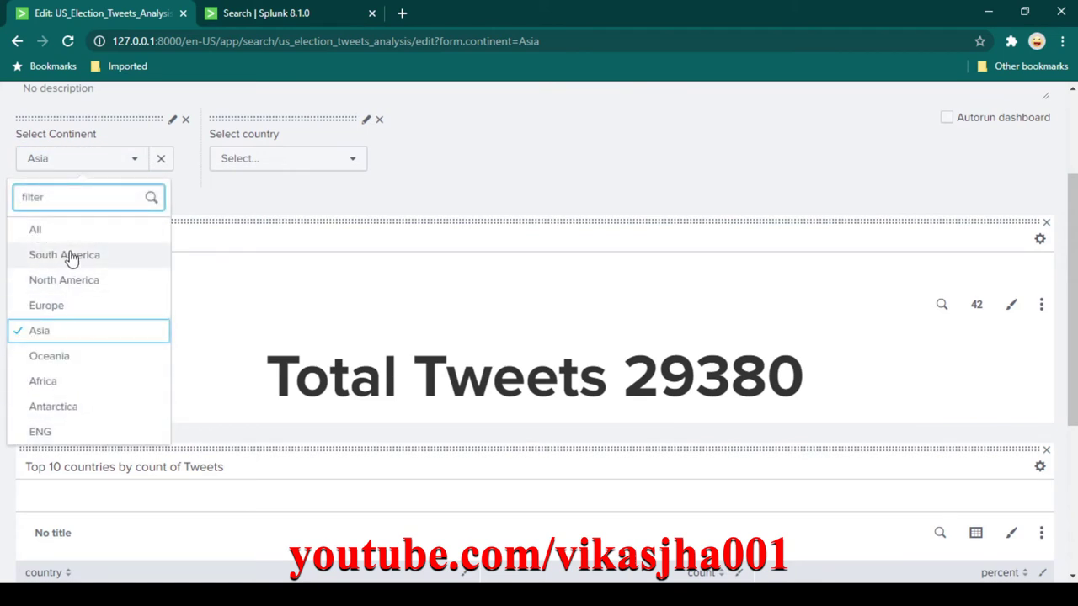
left_click(91, 306)
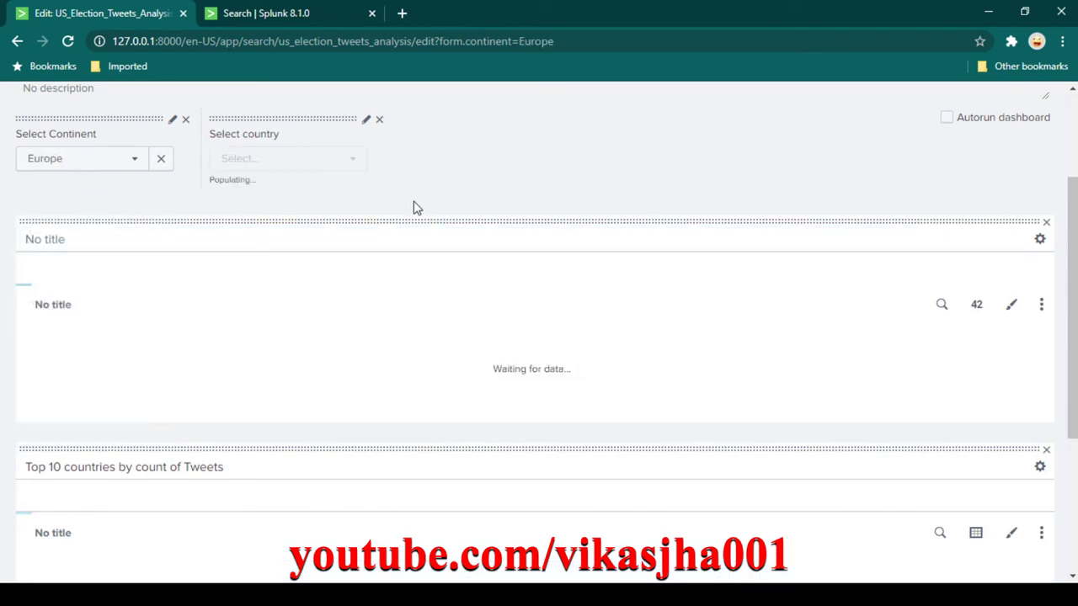
scroll(304, 380, "up", 2)
scroll(347, 303, "down", 1)
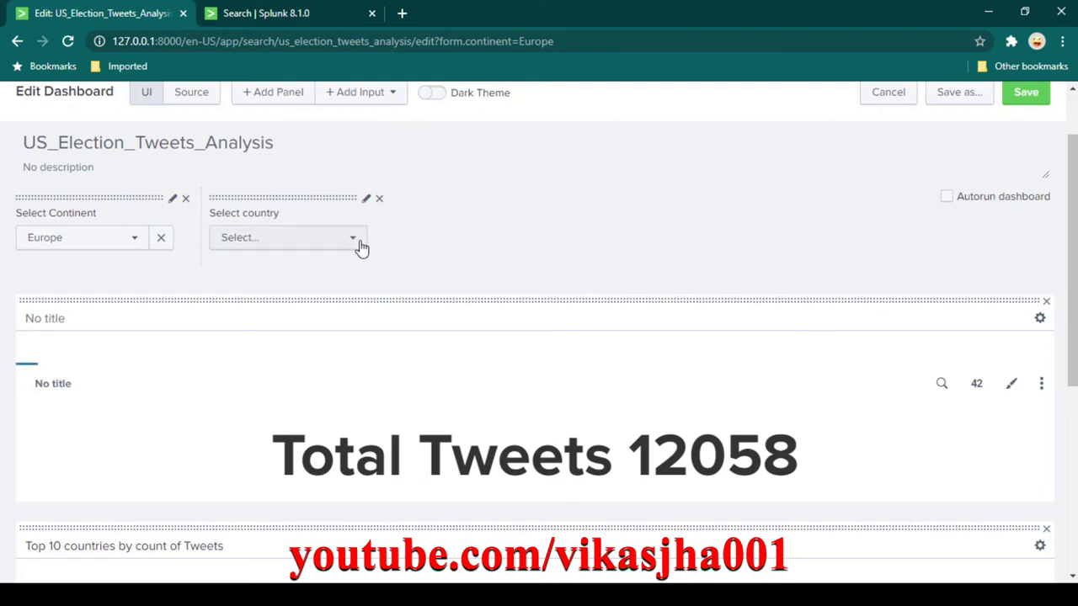
left_click(345, 243)
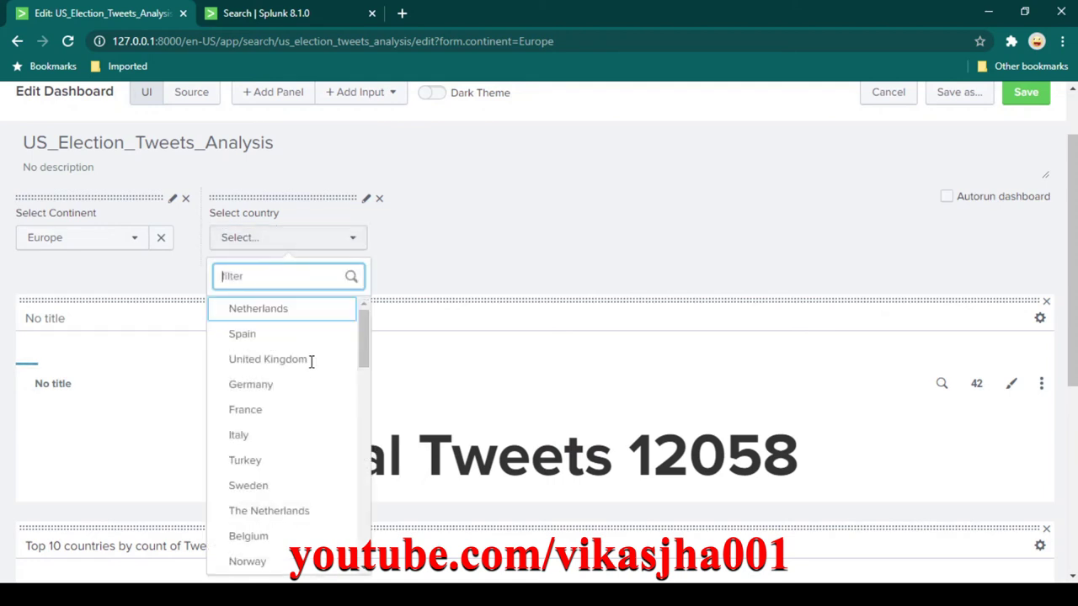
scroll(309, 385, "down", 6)
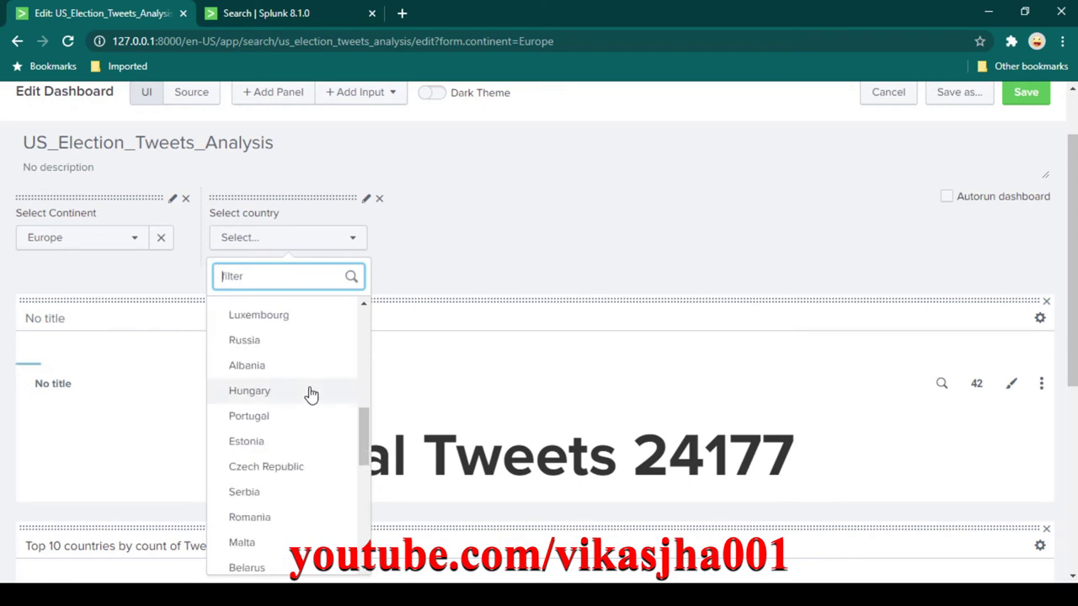
scroll(308, 393, "down", 5)
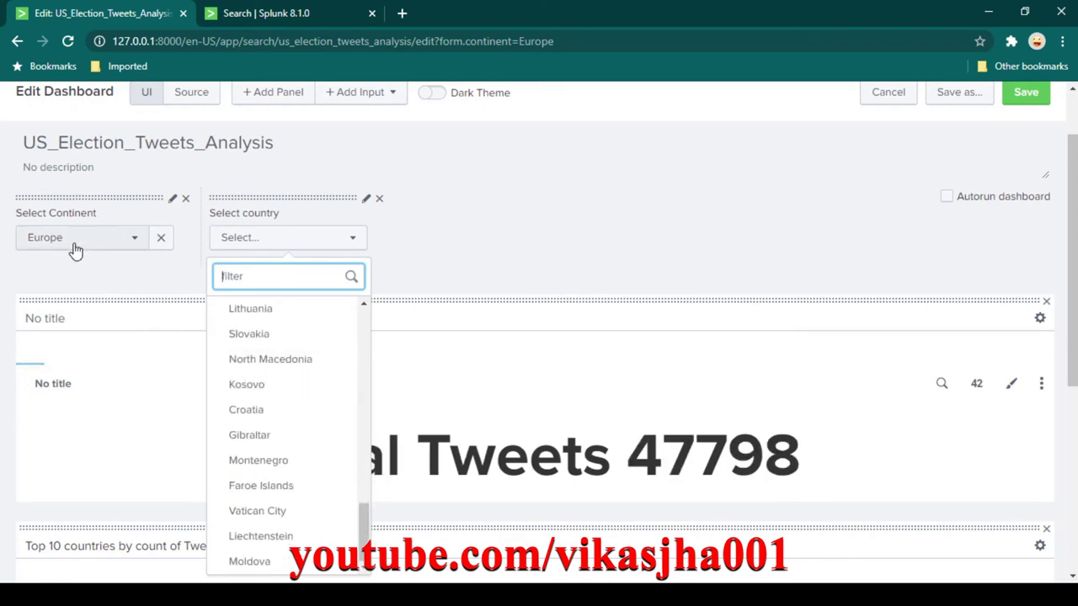
Set the continent filter back to Asia.
left_click(128, 242)
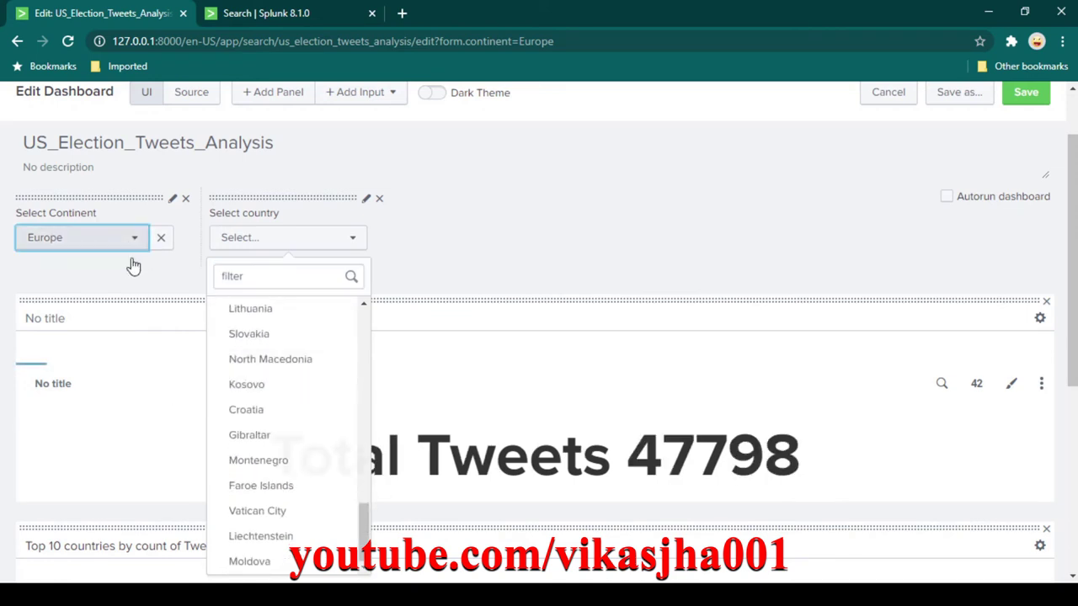
key("Return")
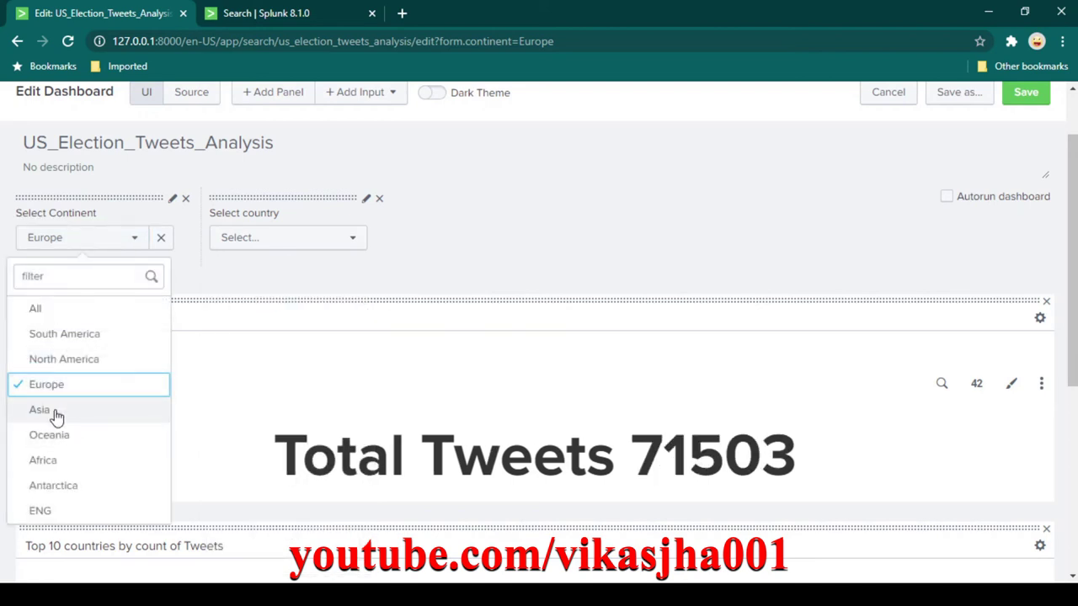
left_click(52, 411)
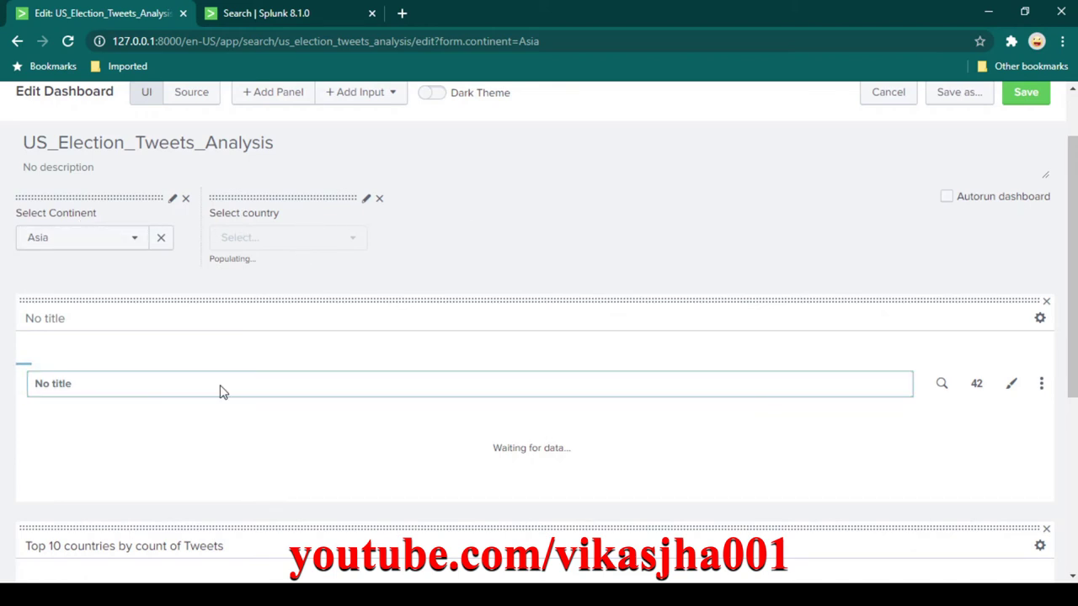
left_click(424, 373)
scroll(444, 360, "down", 2)
left_click(406, 286)
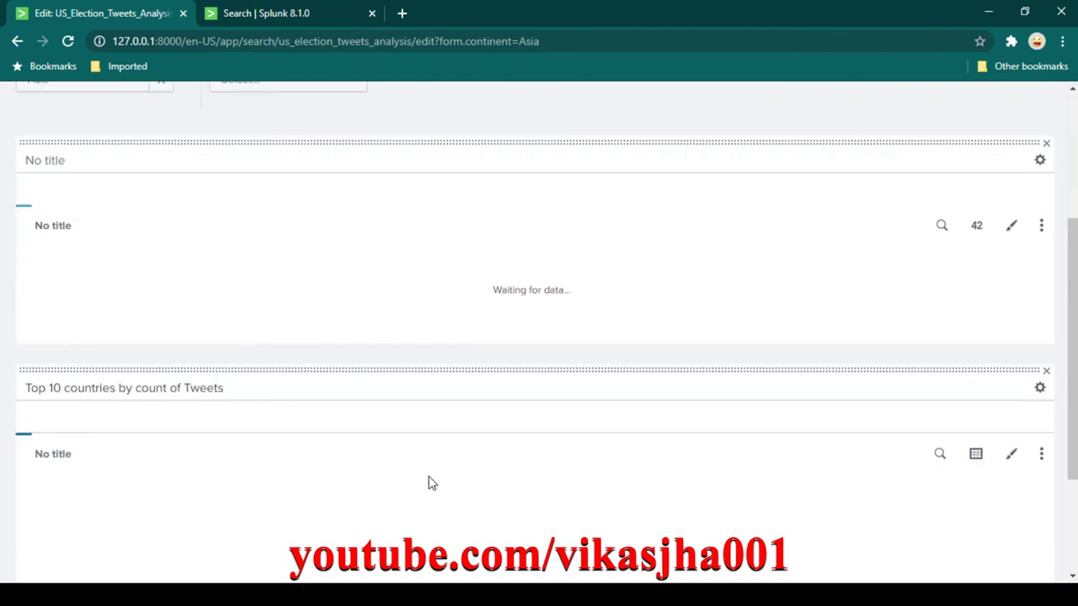
scroll(531, 496, "up", 2)
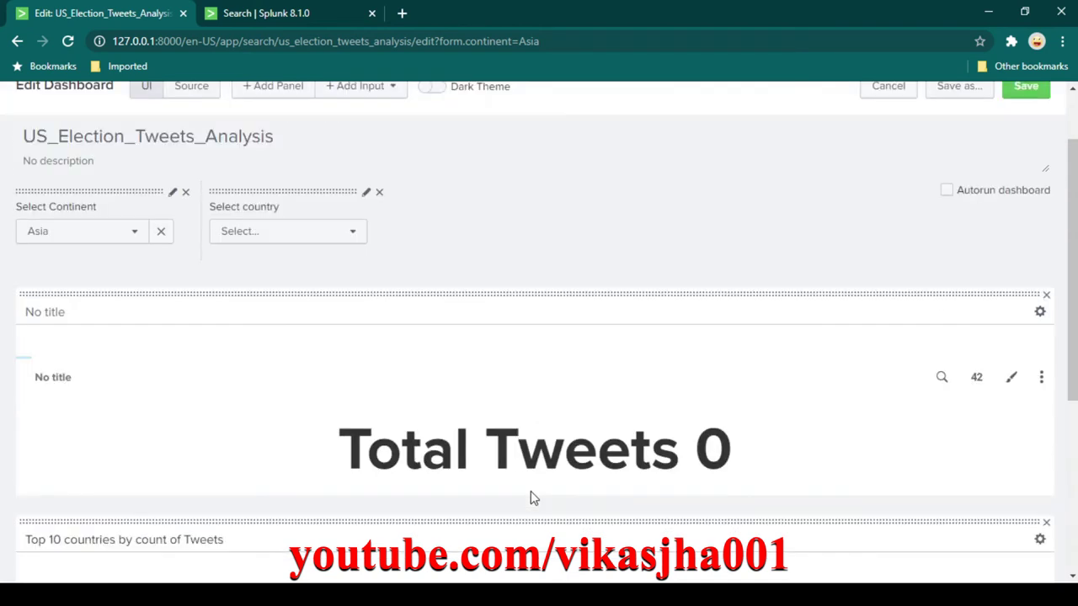
Review the countries listed in the Select country dropdown for Asia and close the list without choosing one.
left_click(352, 246)
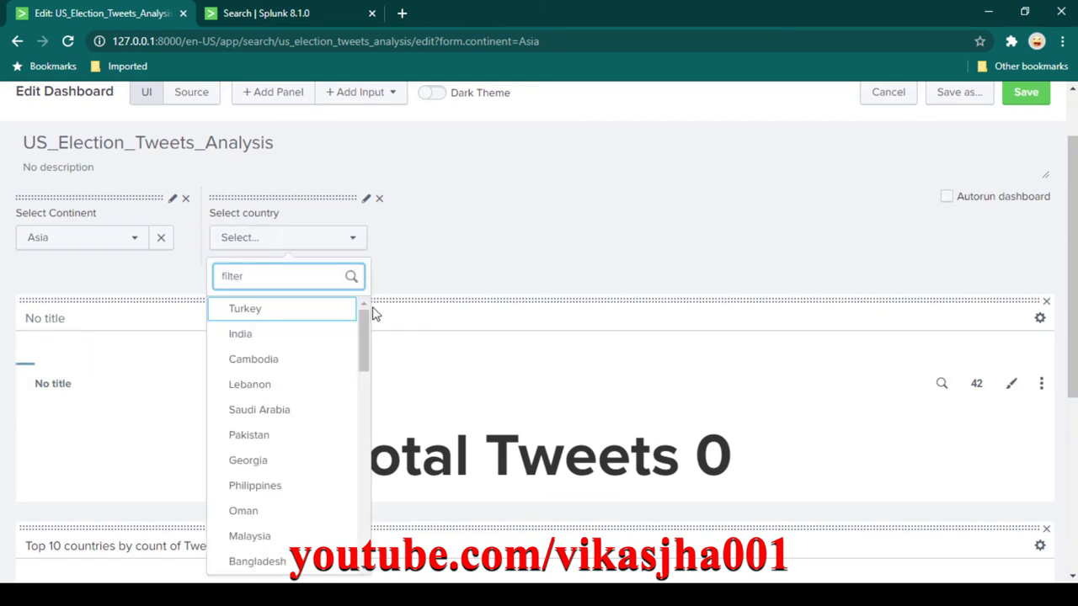
scroll(325, 387, "down", 3)
scroll(323, 376, "down", 2)
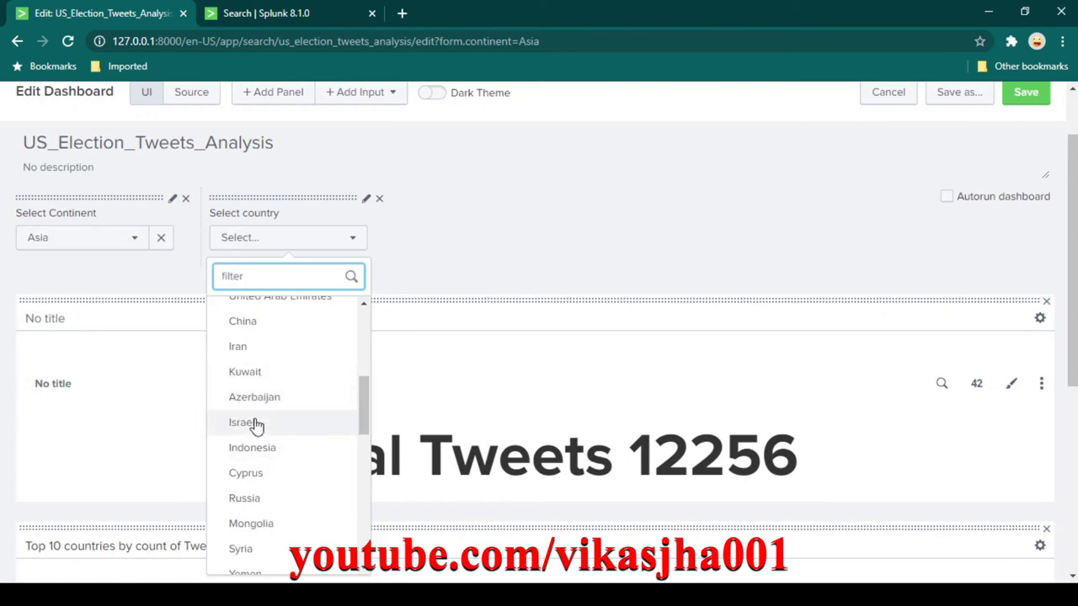
scroll(256, 426, "down", 2)
left_click(518, 270)
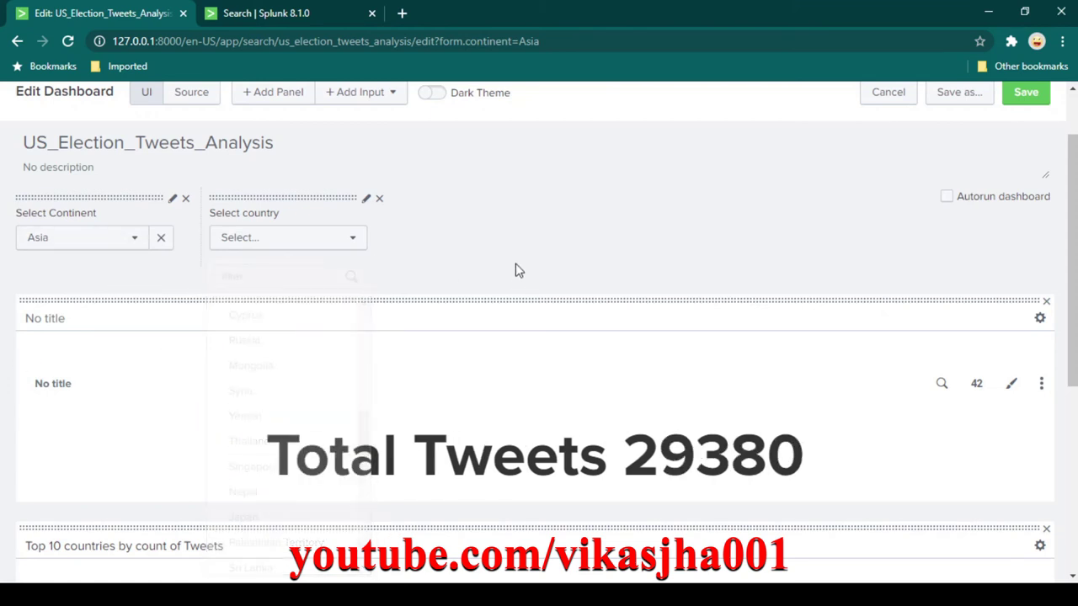
Add the condition country="$continent_filter$" after the continent condition in the Total Tweets panel's search string.
scroll(522, 244, "down", 1)
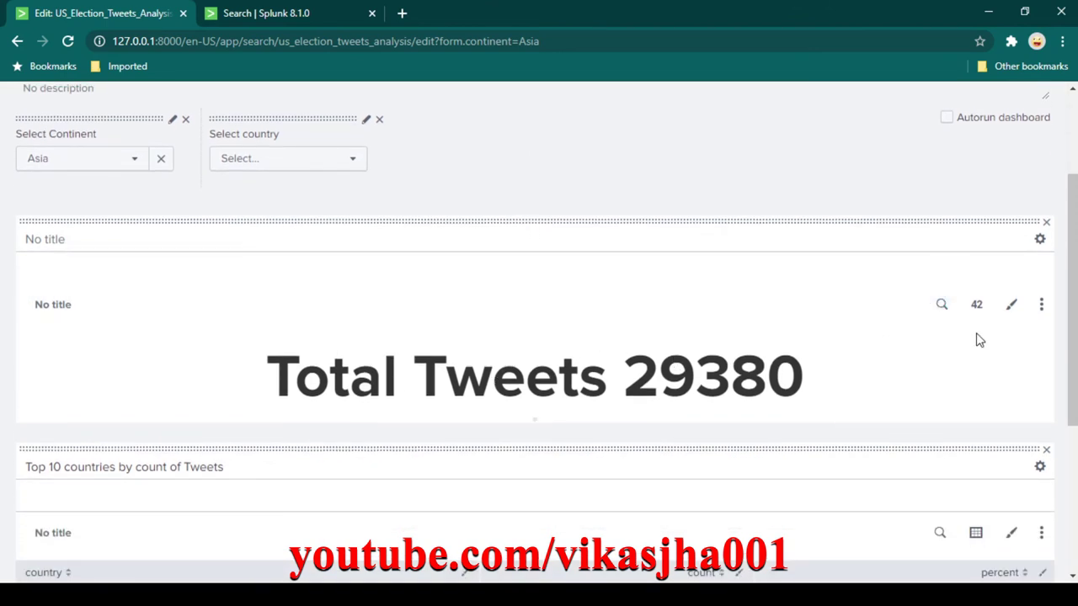
left_click(941, 304)
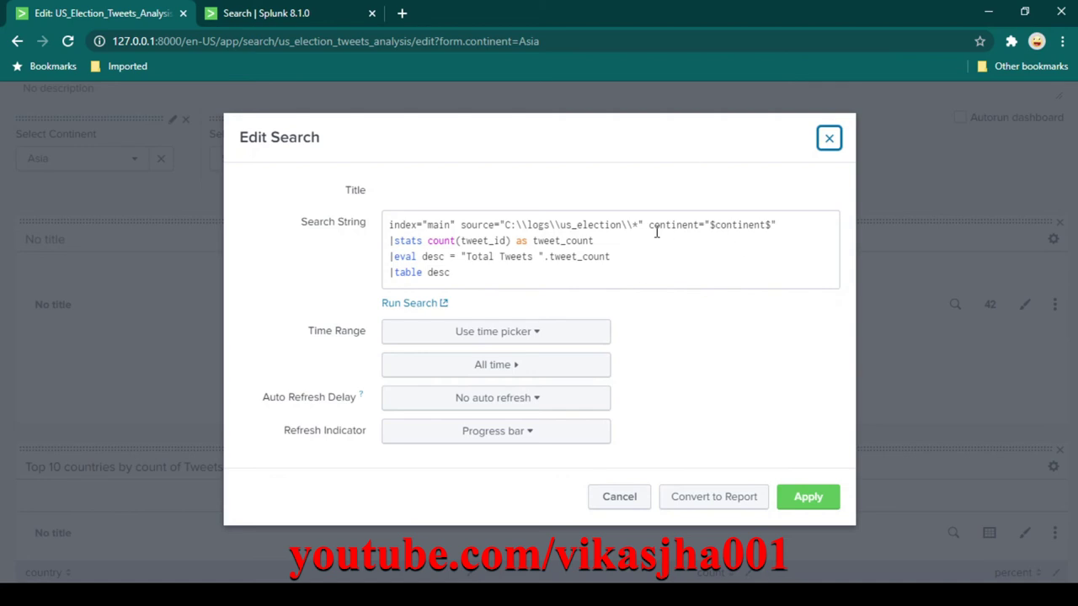
left_click(794, 222)
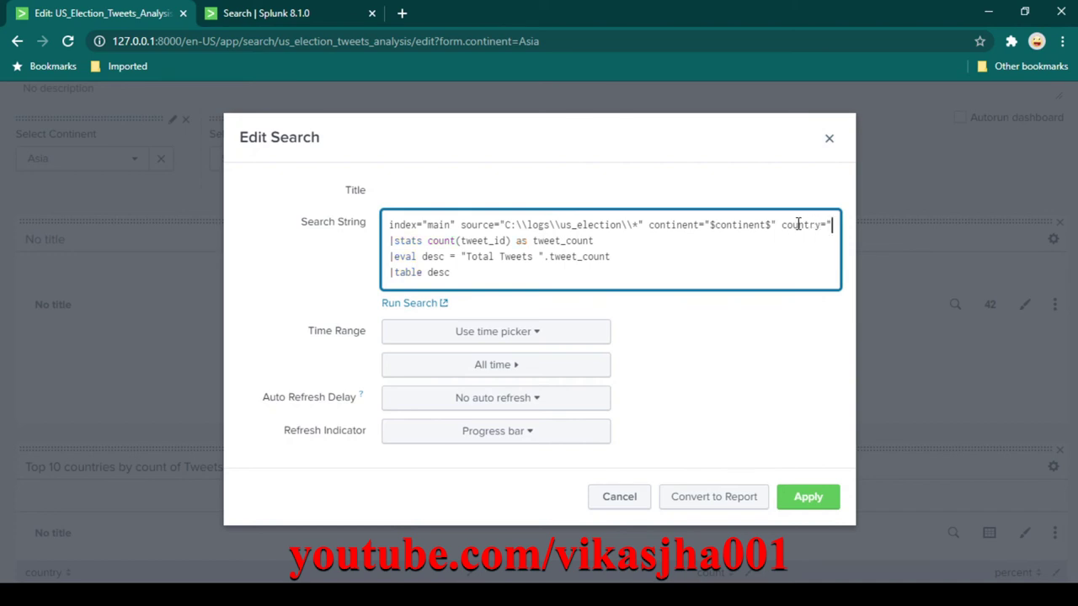
type("country=\"$continent_filter$\"")
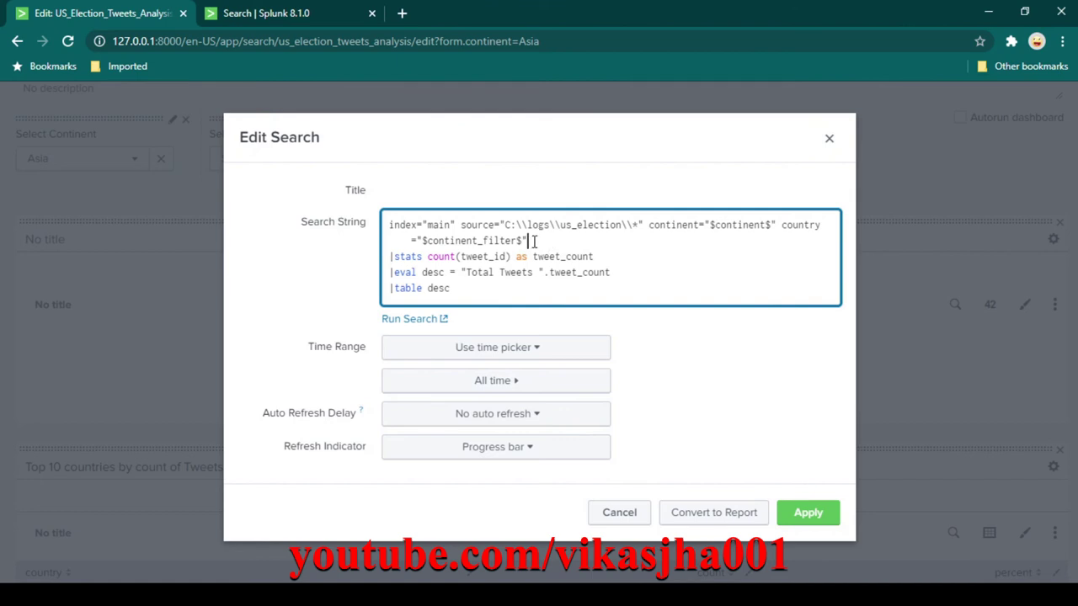
Correct the country condition's token to $country_filter$ in the Total Tweets search and apply the edited search.
left_click_drag(533, 241, 421, 243)
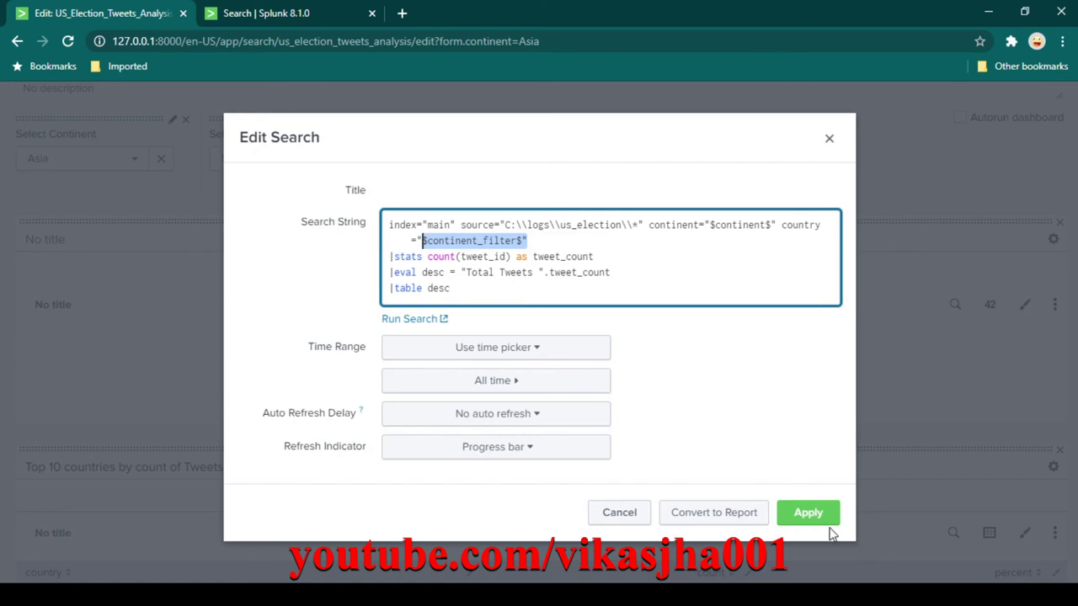
left_click(457, 241)
double_click(457, 241)
type("country")
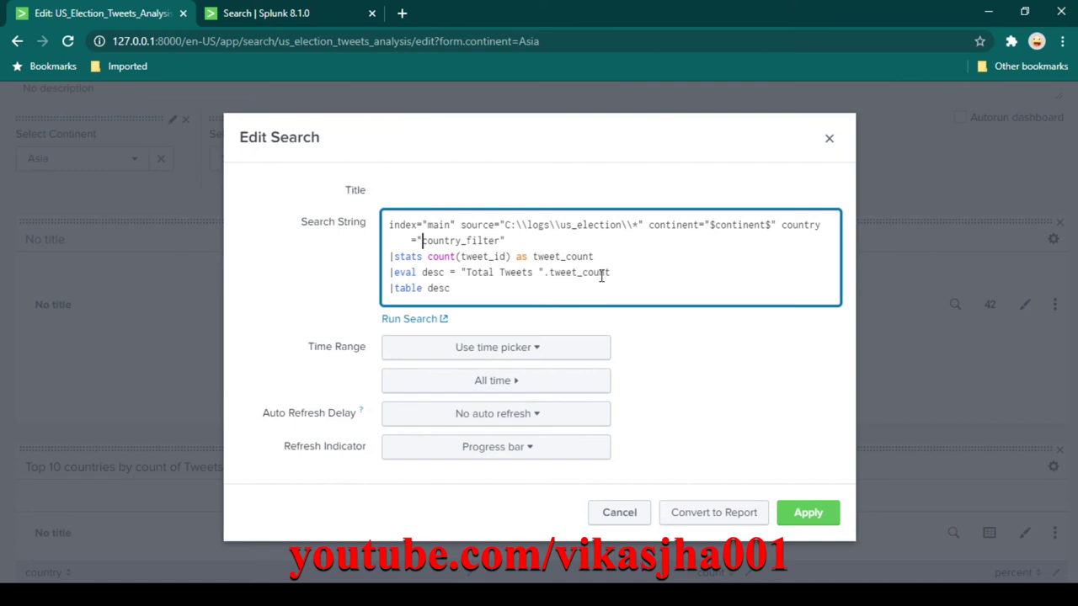
type("$")
left_click(807, 512)
Check the token name in the Select country dropdown's settings and close them without changes.
scroll(337, 263, "up", 2)
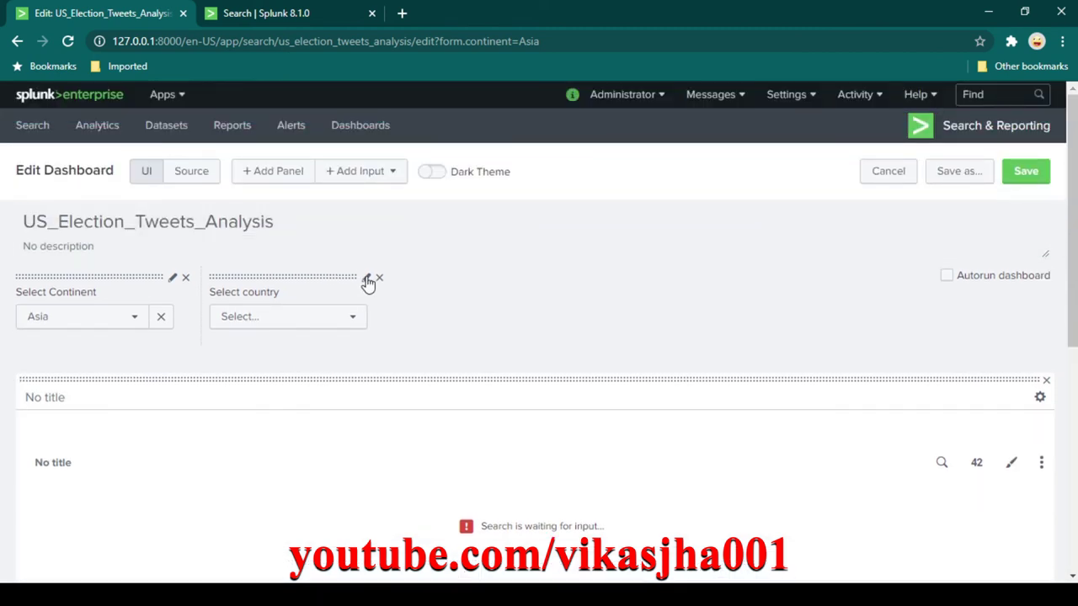
left_click(367, 279)
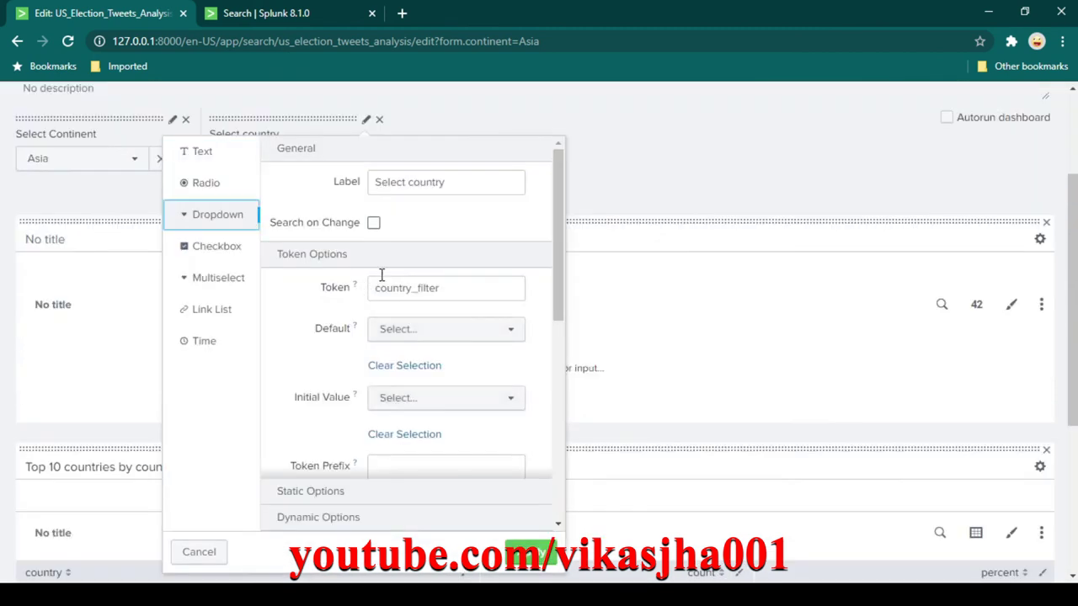
double_click(459, 294)
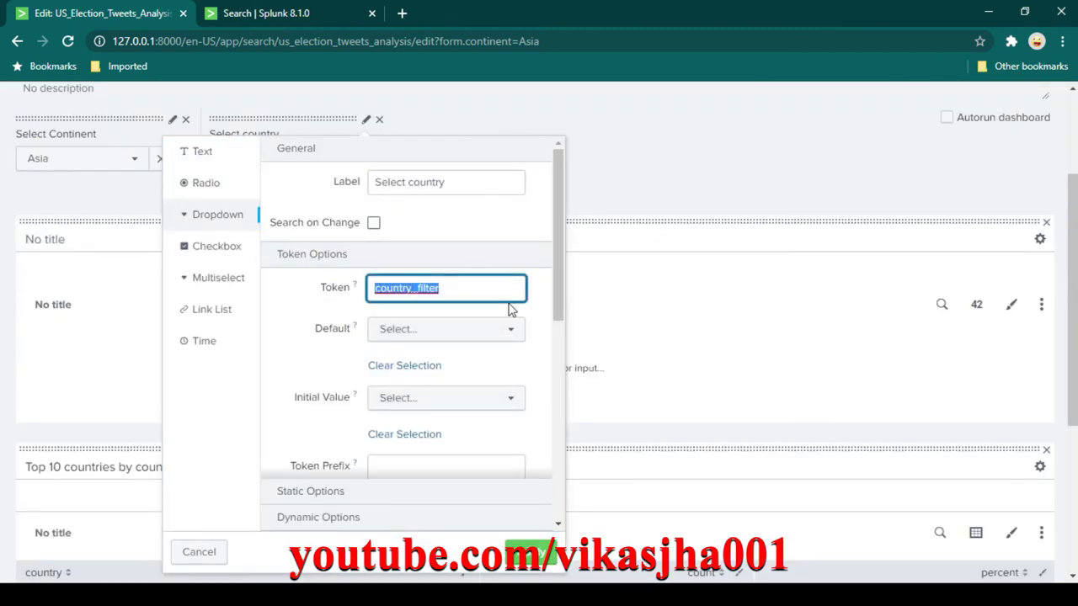
left_click(633, 315)
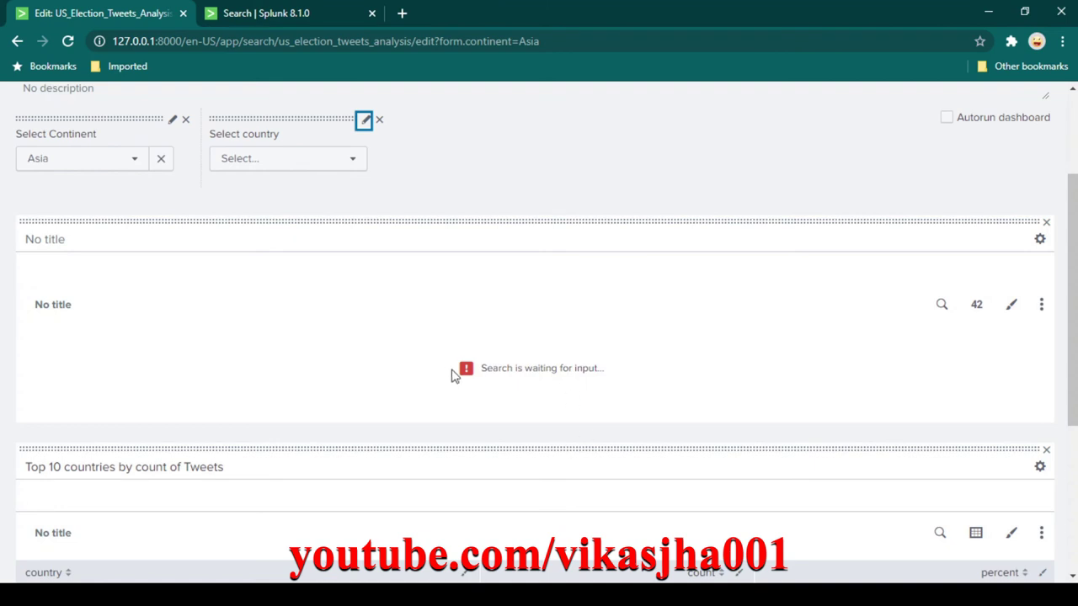
Set the Select country filter to India and review the Total Tweets and Top 10 countries panels.
left_click(387, 228)
left_click(352, 161)
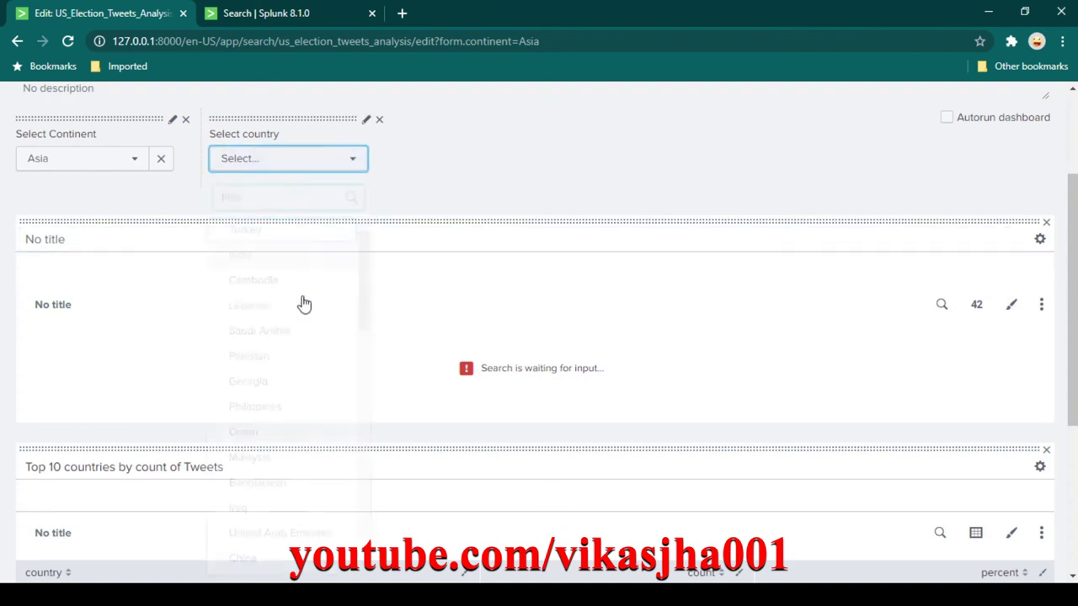
left_click(256, 257)
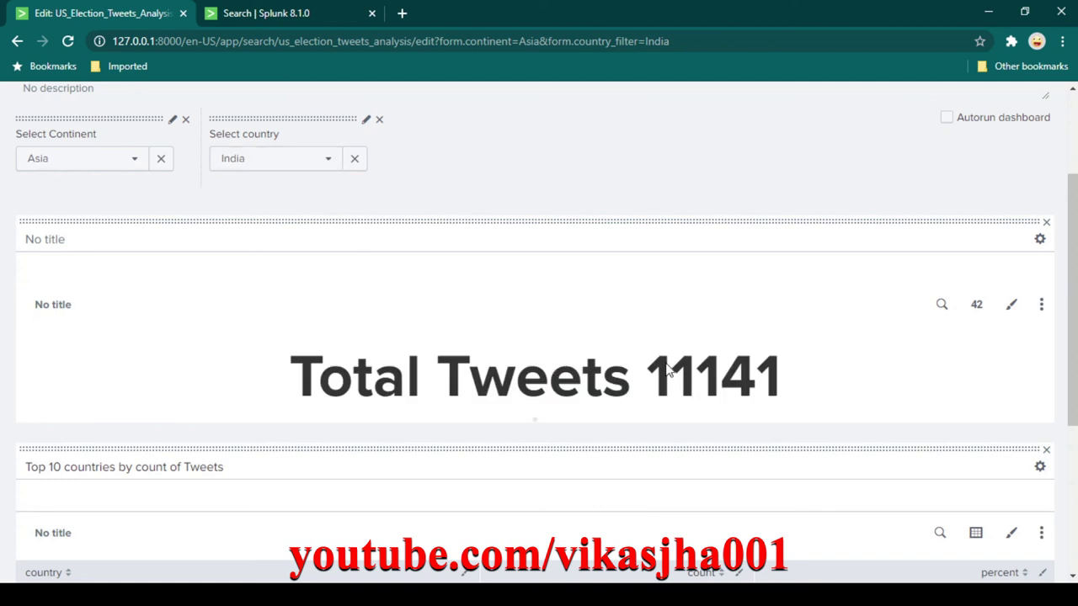
scroll(603, 309, "down", 2)
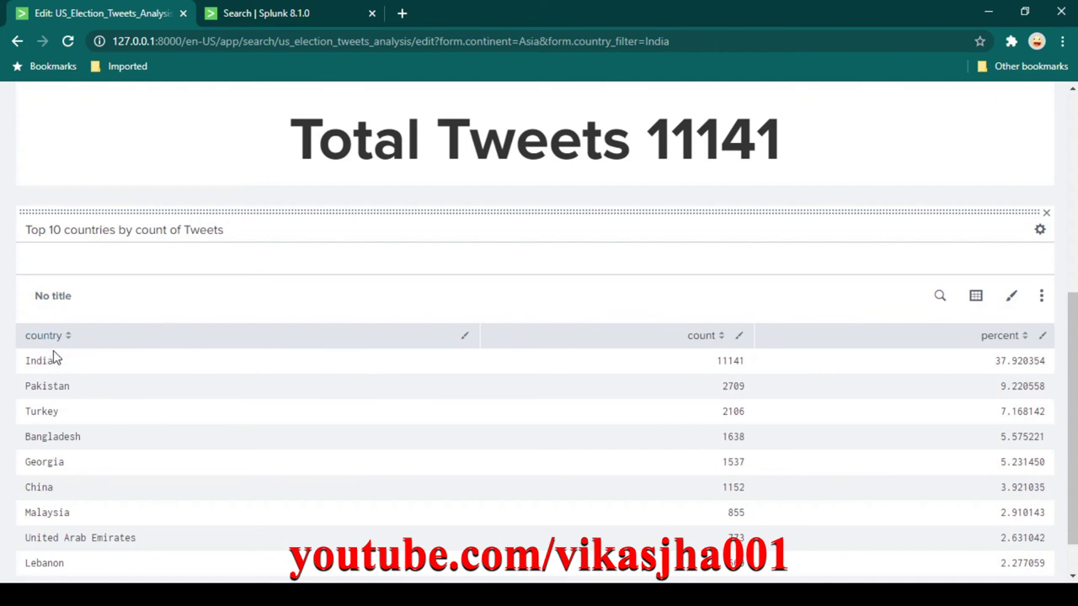
scroll(161, 390, "up", 1)
scroll(161, 390, "up", 3)
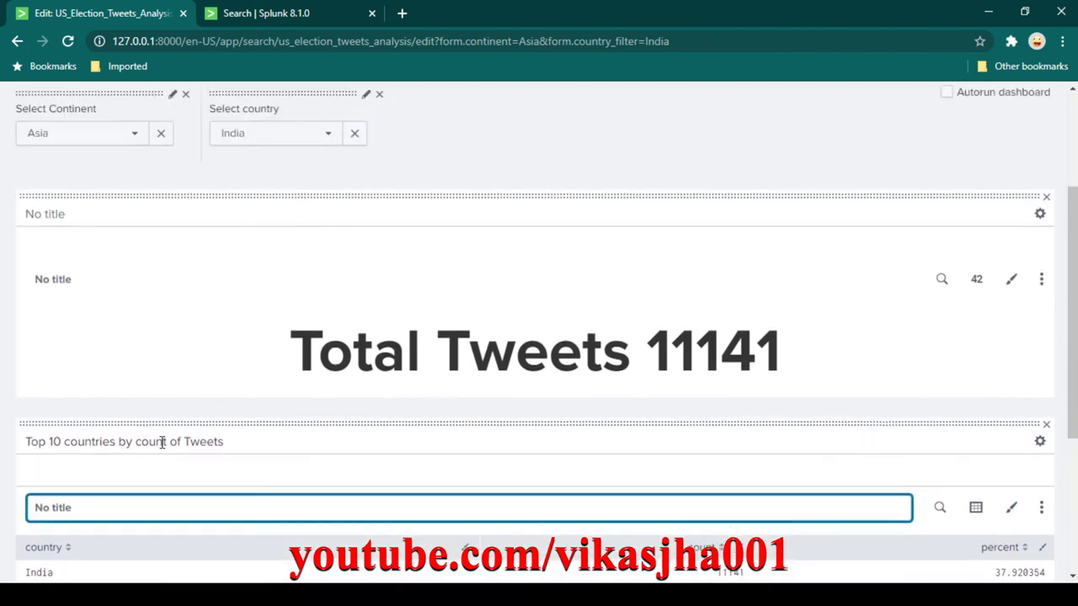
Change the Top 10 countries panel's search to rank the top 10 by state instead of country.
scroll(421, 356, "down", 5)
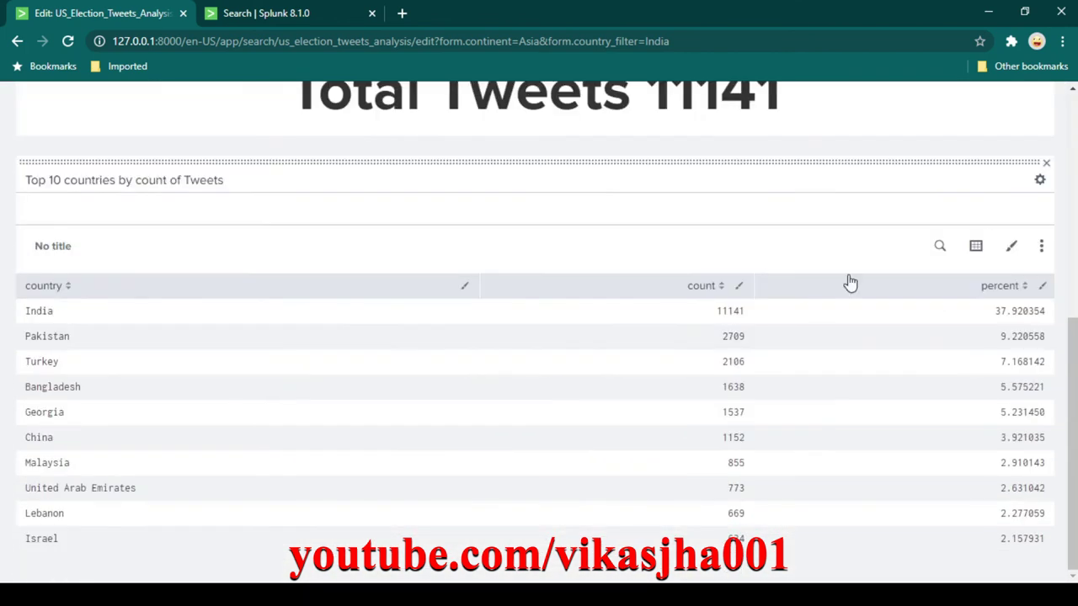
left_click(940, 250)
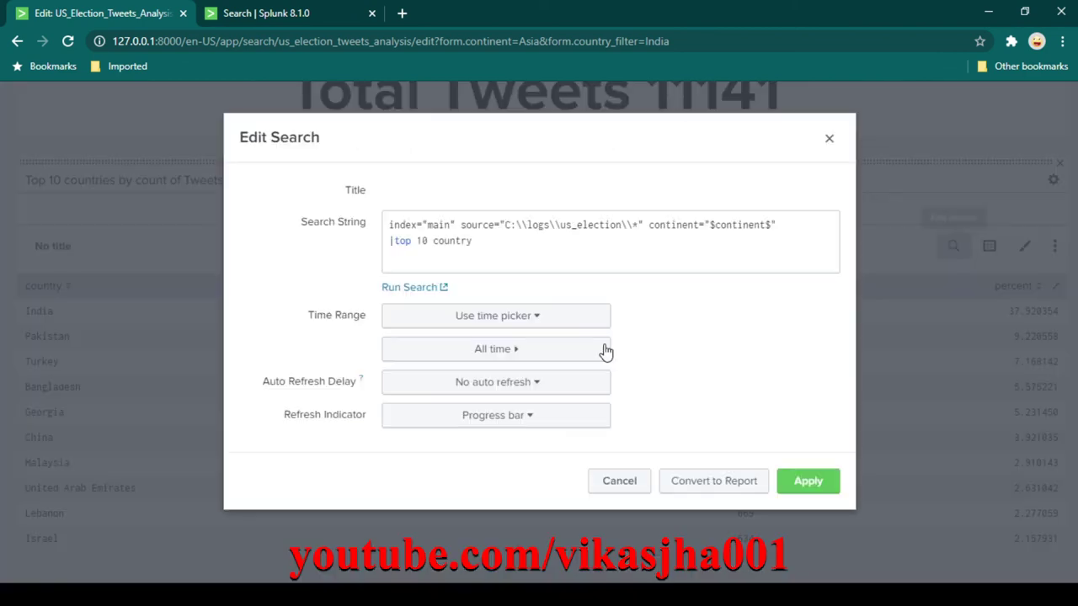
double_click(469, 243)
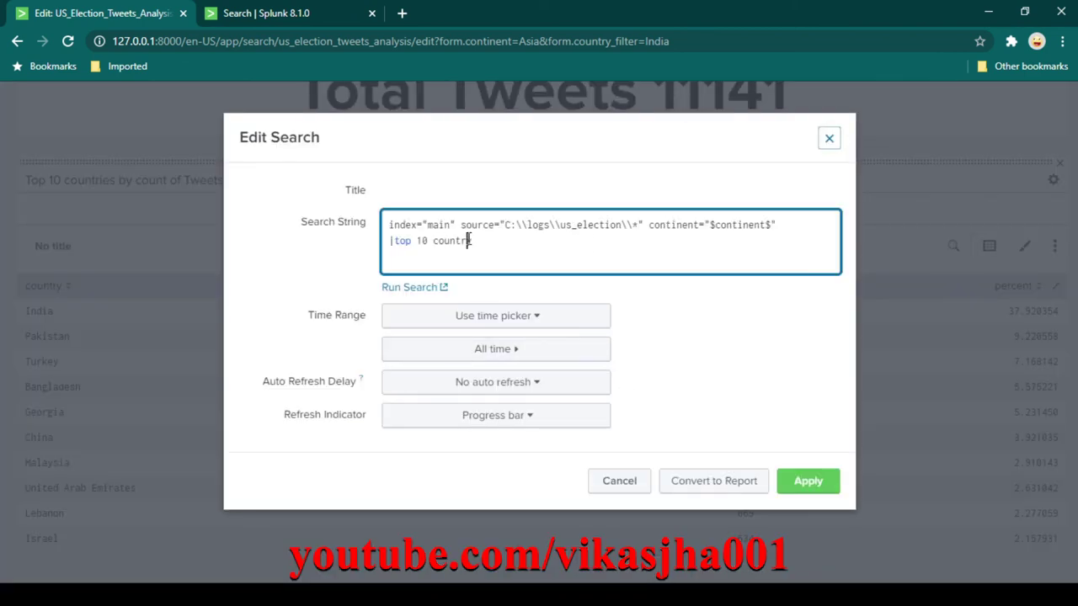
type("state")
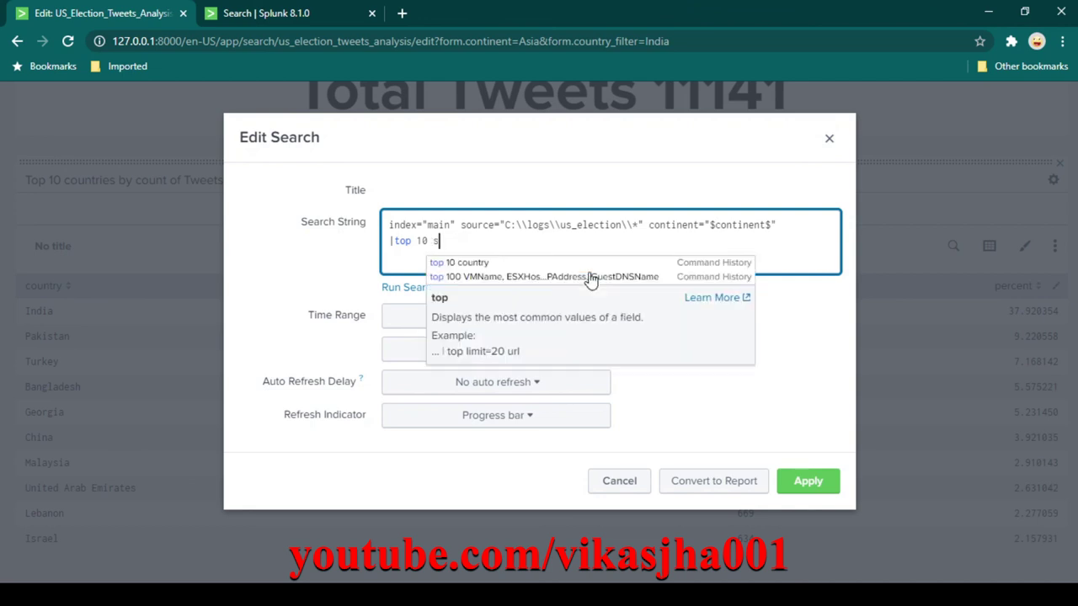
Add country="$country_filter$" after the continent condition in the Top 10 countries panel's search and apply it.
left_click(777, 222)
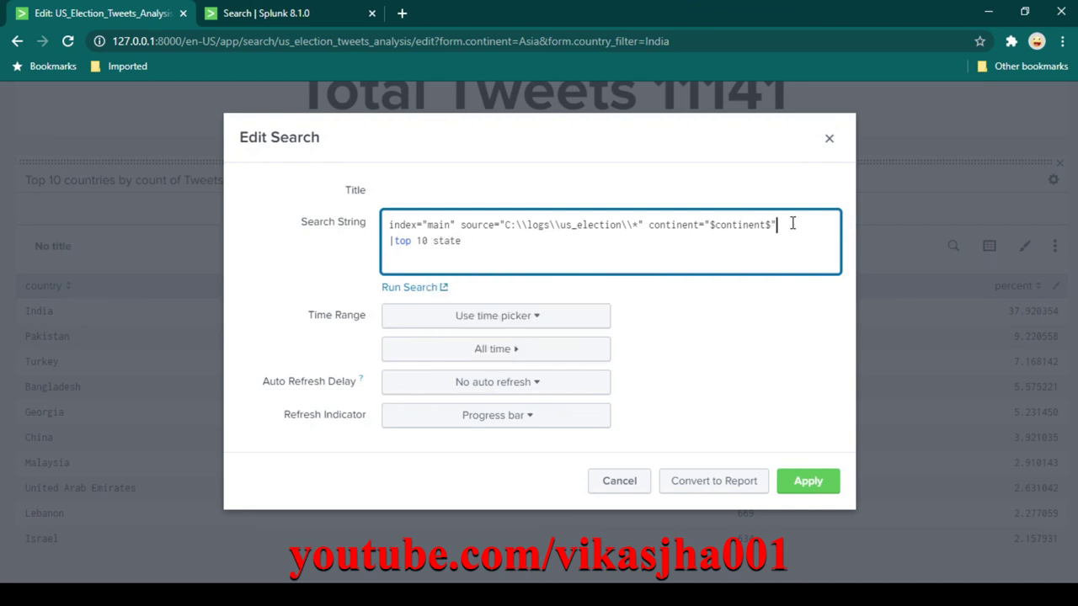
type("country")
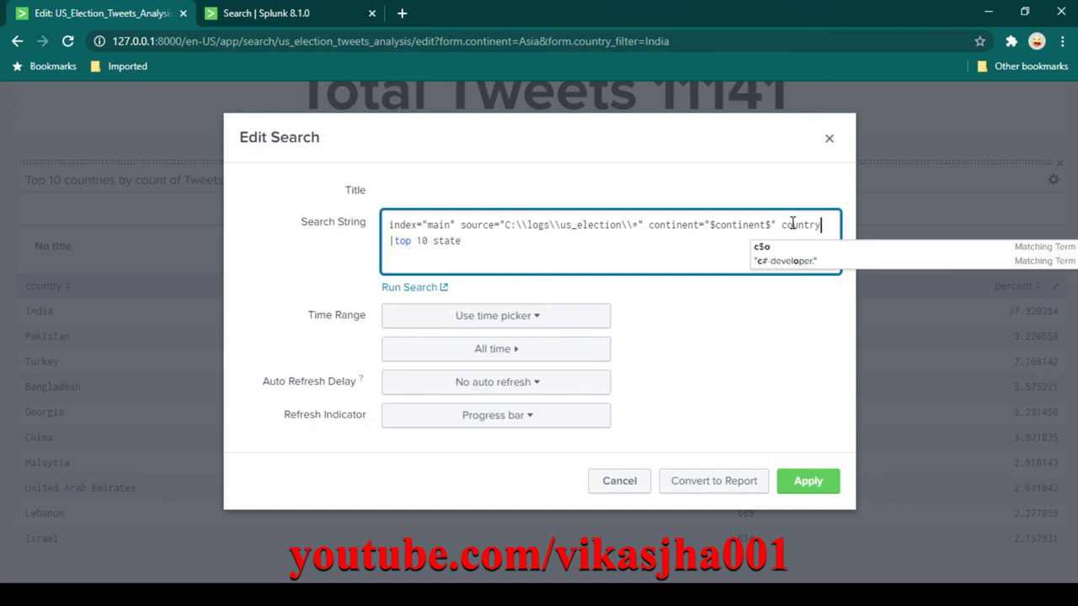
type("=\"$")
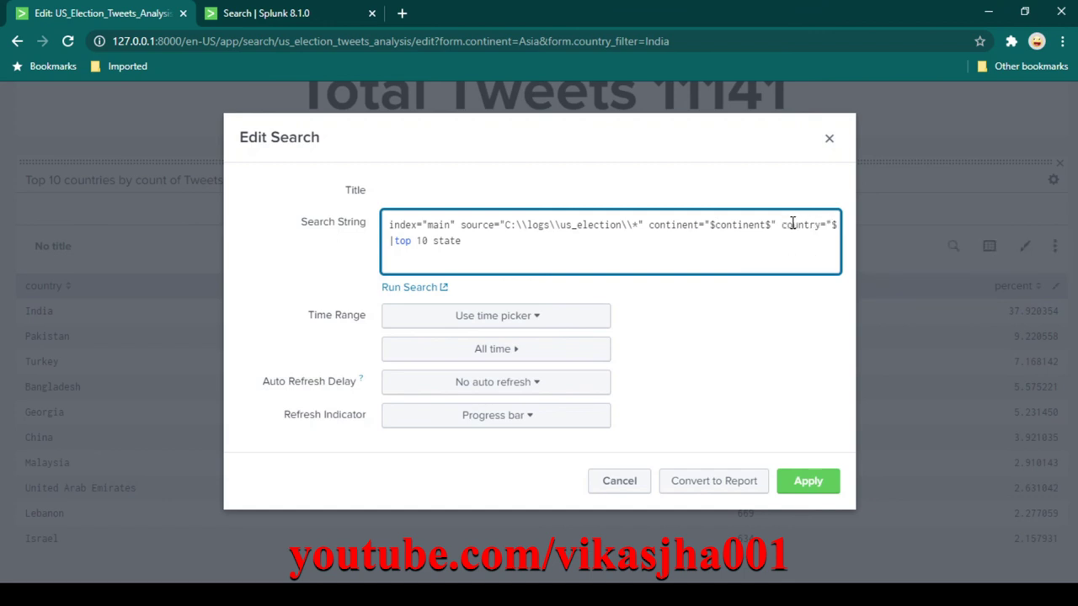
type("country_filter$\"")
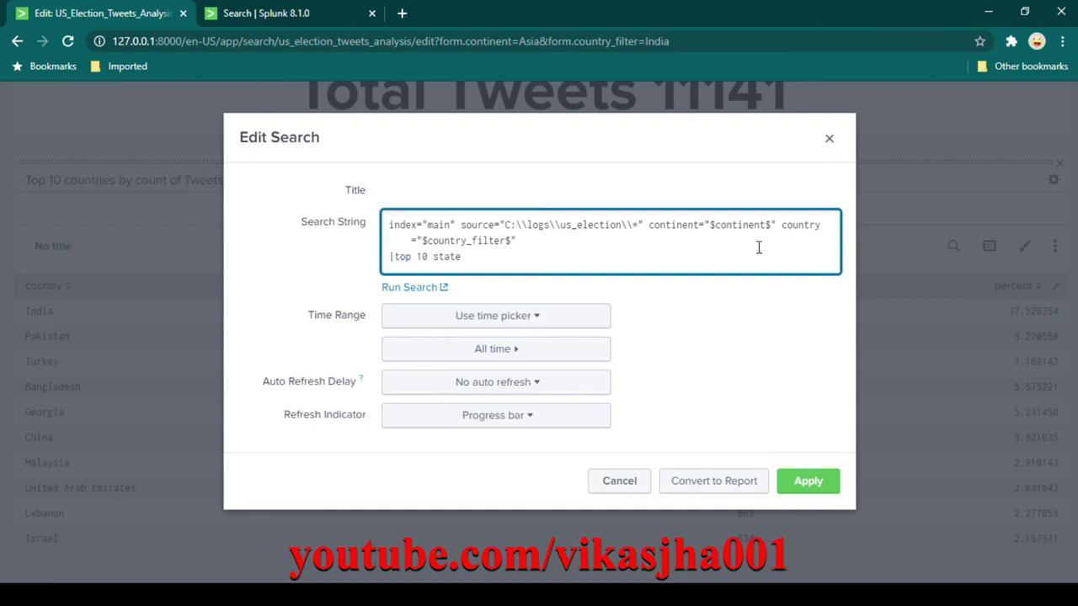
double_click(479, 242)
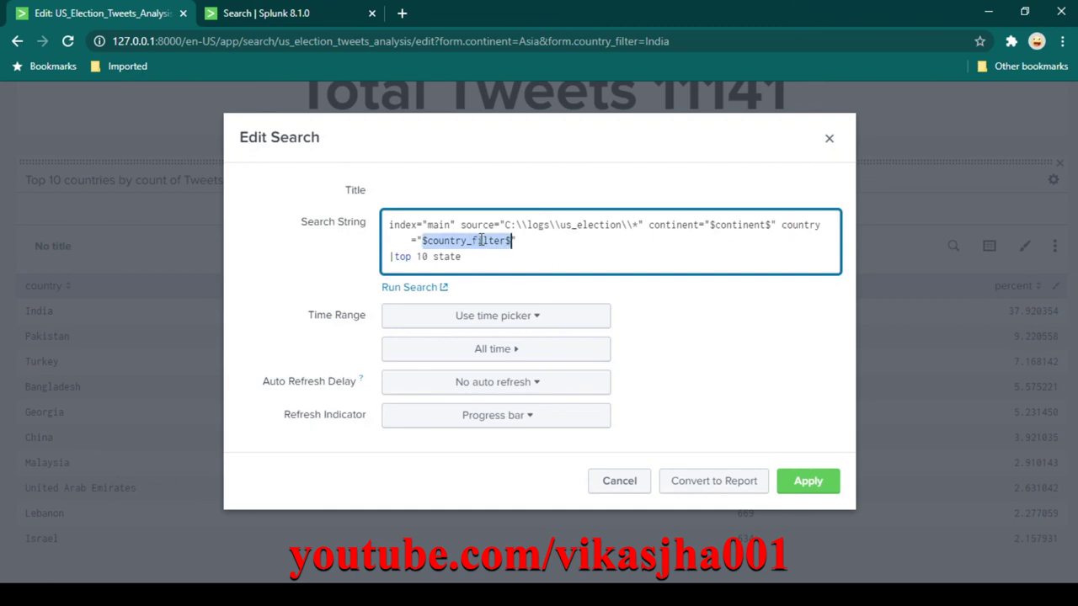
left_click(810, 483)
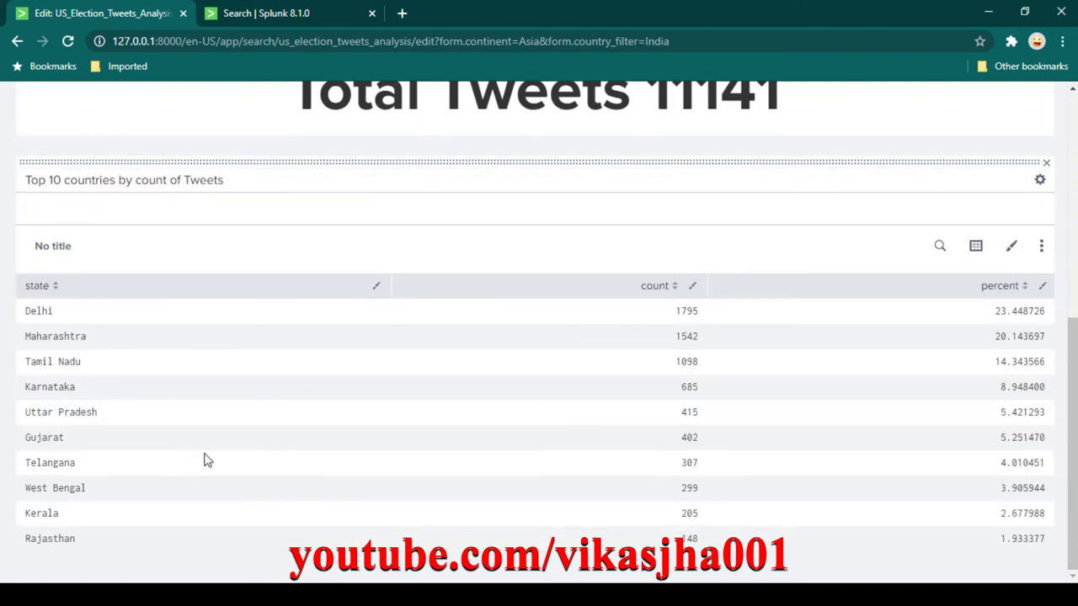
Review the Total Tweets and top state panels against the Asia and India filters.
scroll(117, 429, "up", 5)
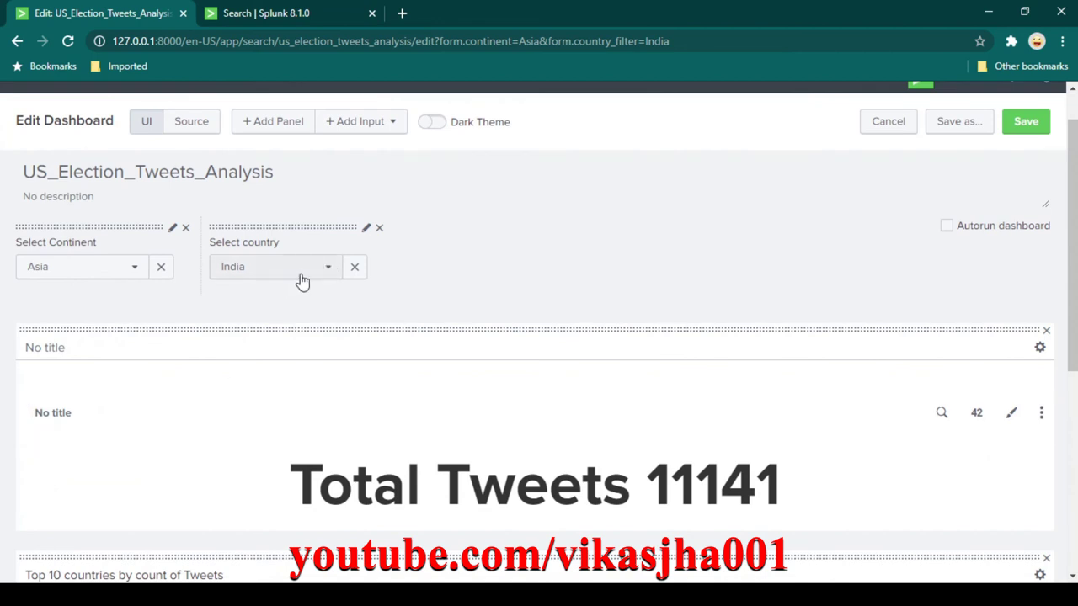
scroll(288, 281, "down", 1)
scroll(289, 281, "down", 3)
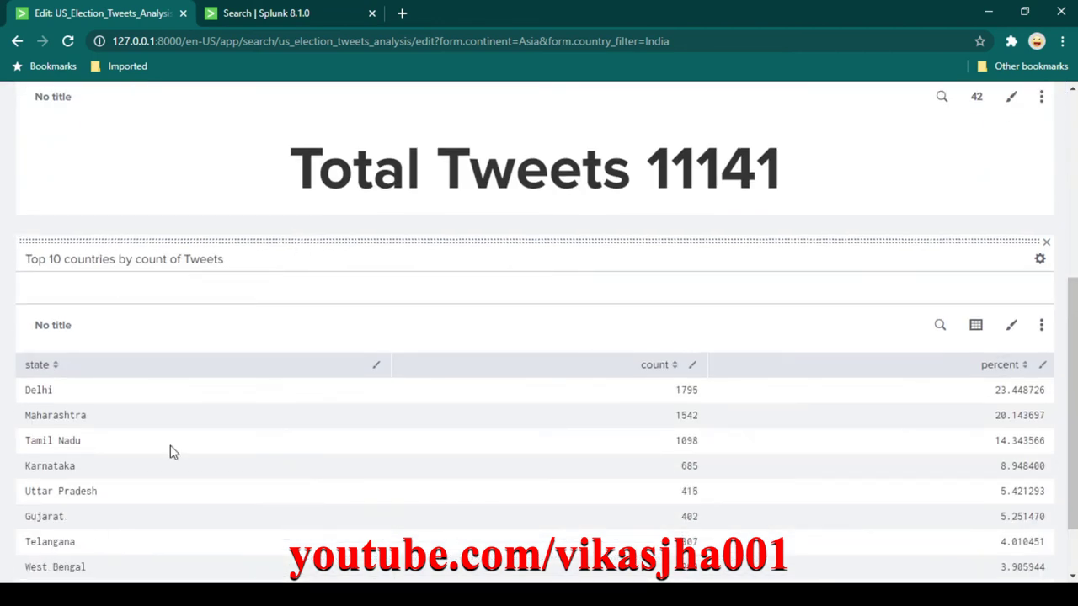
scroll(81, 379, "down", 1)
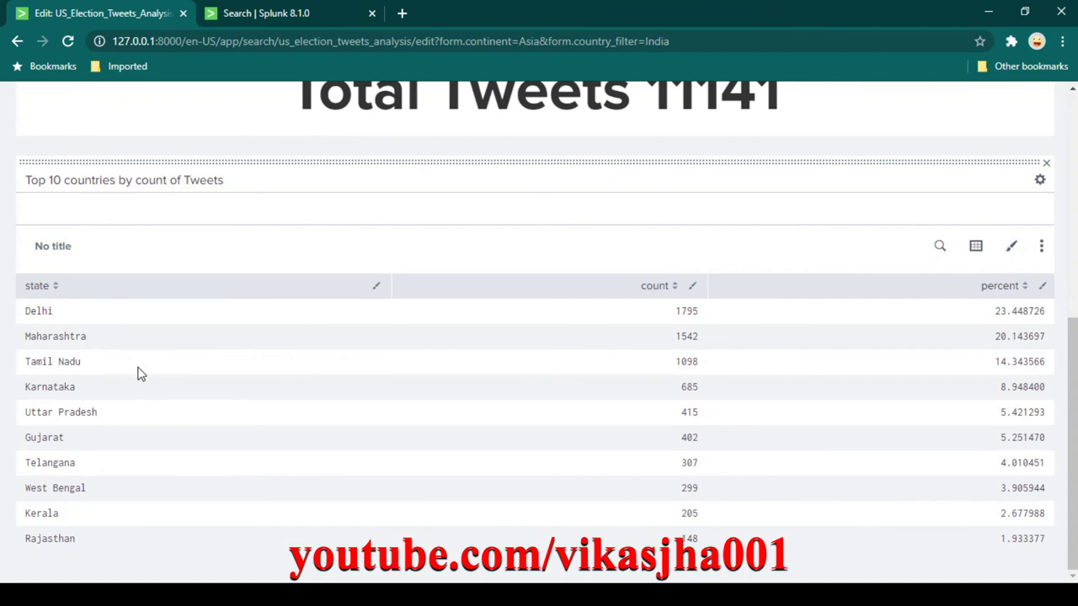
scroll(177, 426, "up", 5)
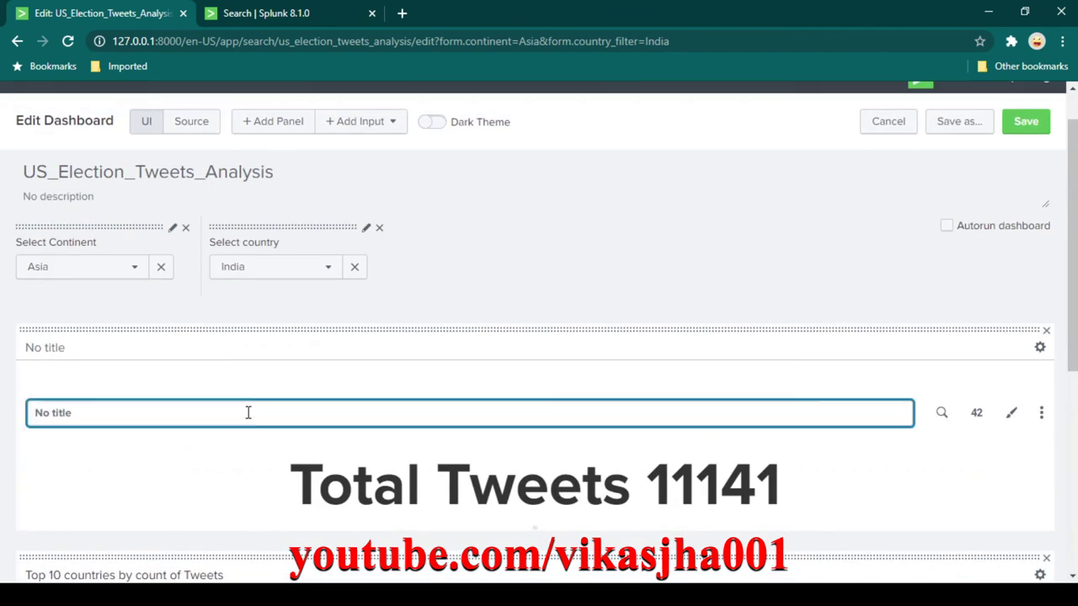
left_click(195, 351)
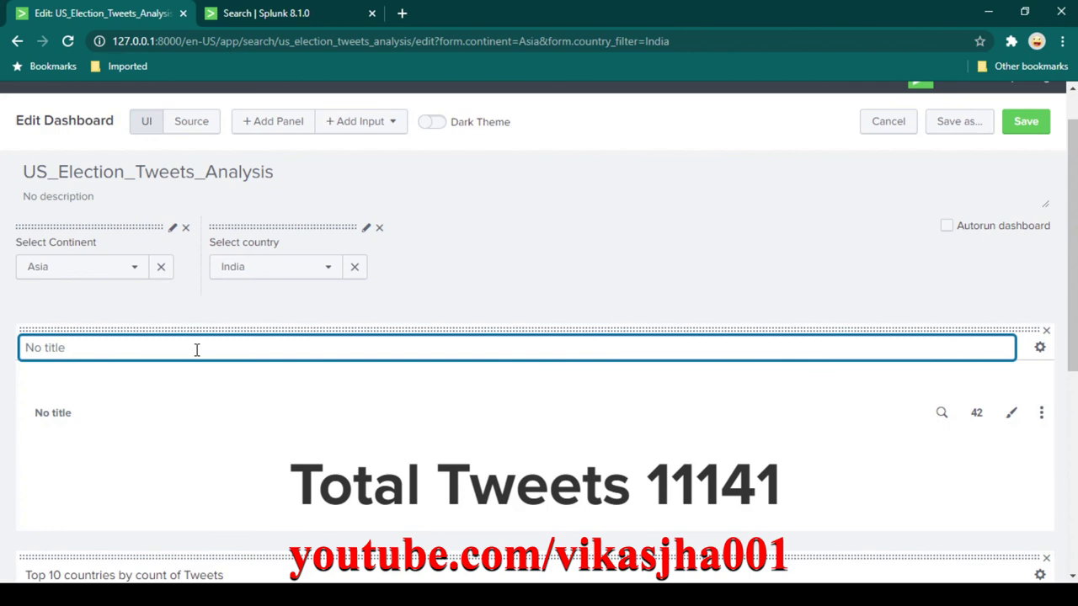
left_click(221, 319)
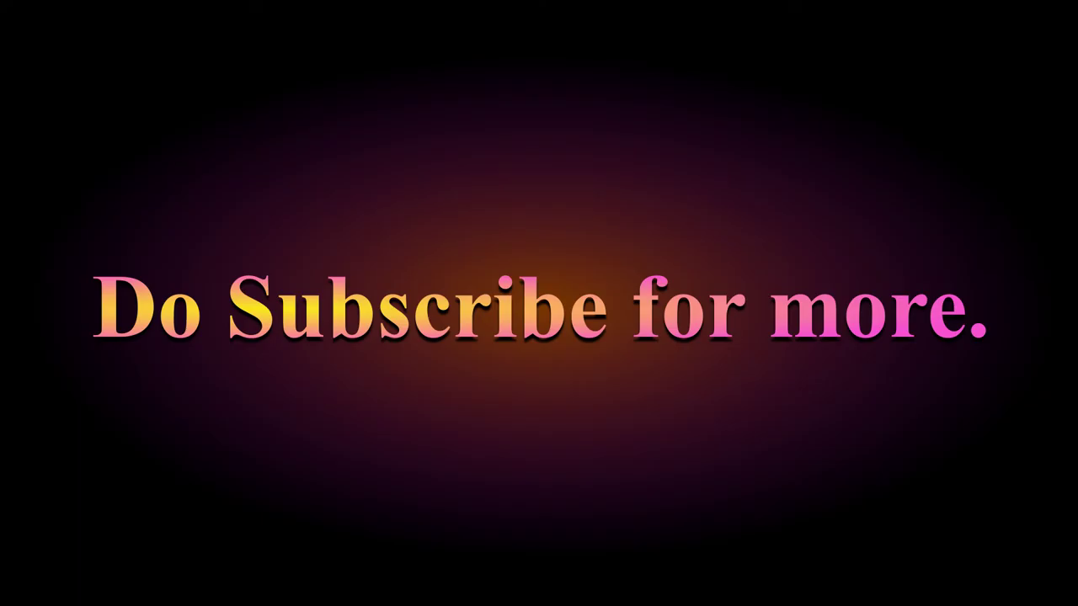